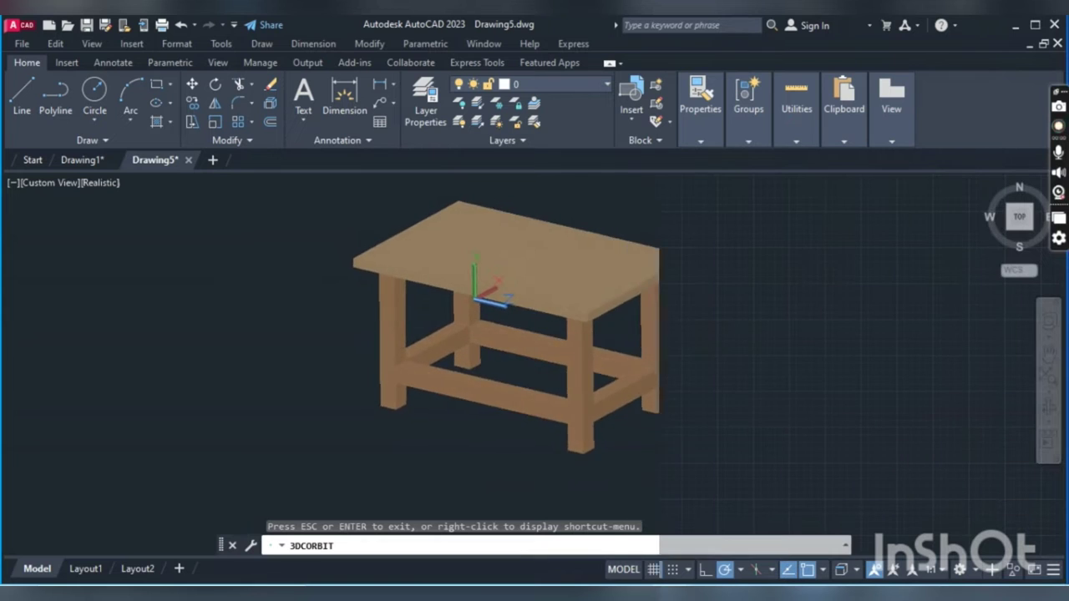
# - Draw the 1500 by 1000 tabletop rectangle with RECTANG
pyautogui.write('REC')
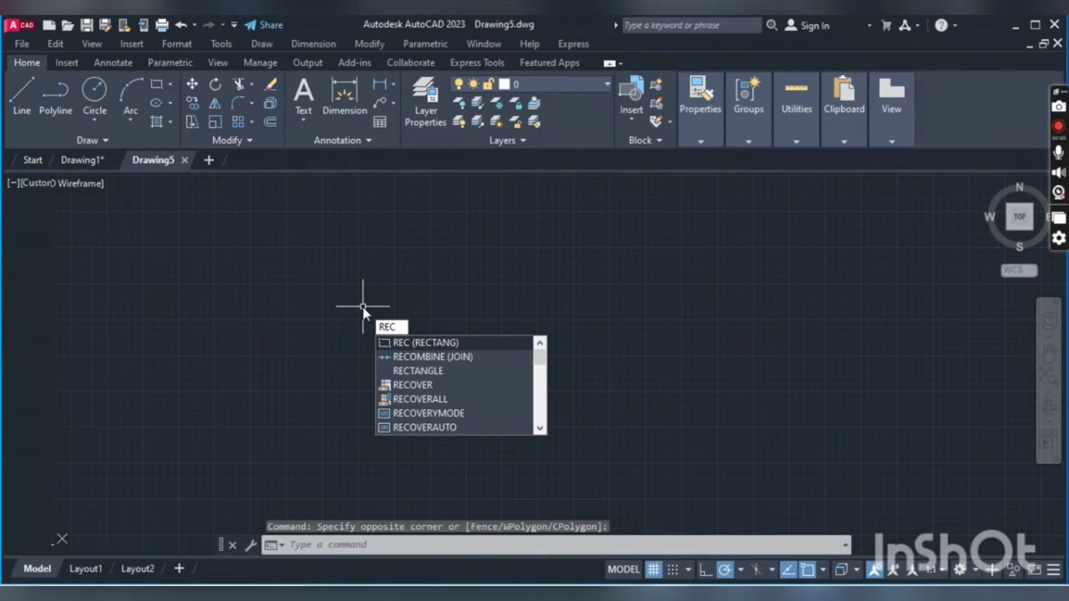
pyautogui.press('Return')
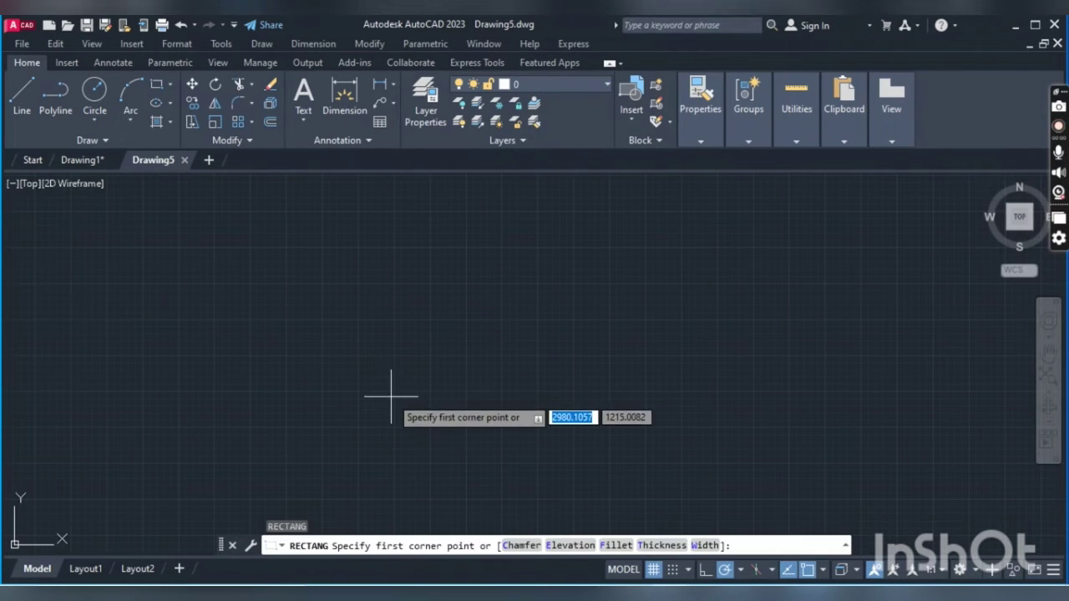
pyautogui.click(390, 408)
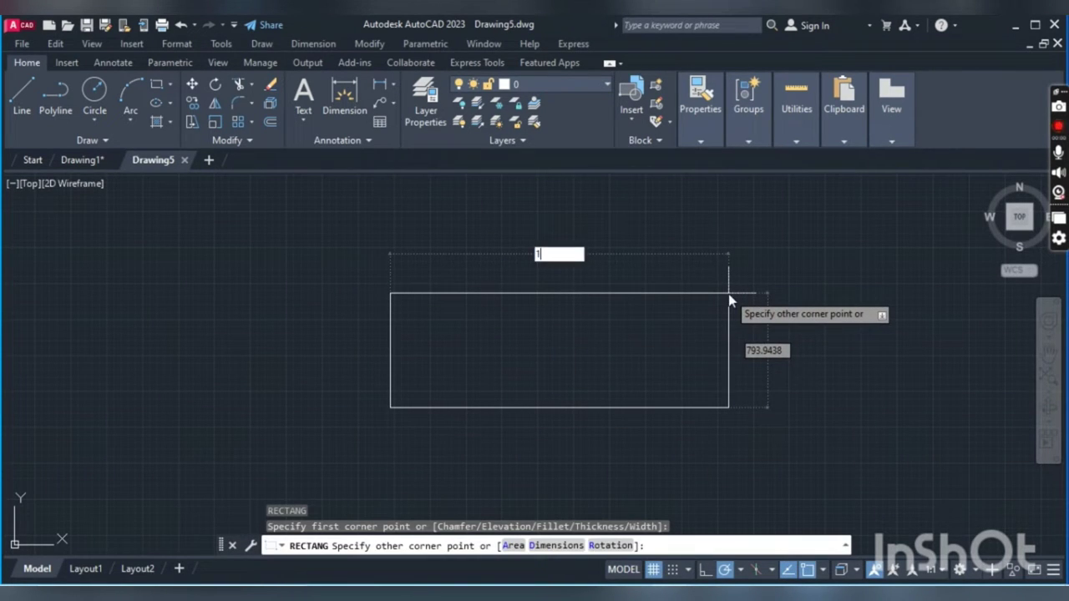
pyautogui.write('1500')
pyautogui.press('Tab')
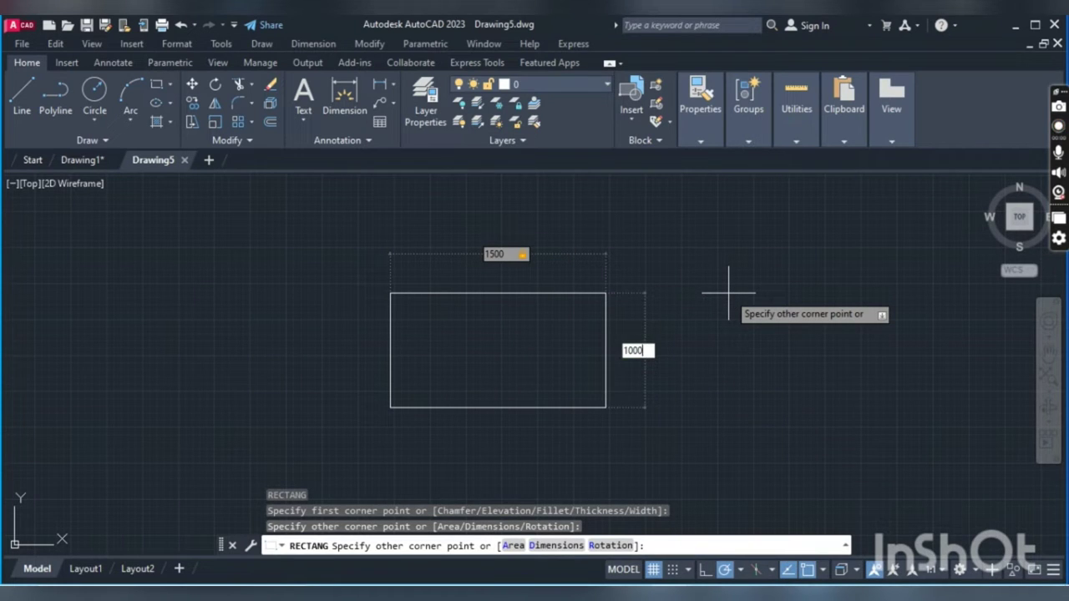
pyautogui.write('1000')
pyautogui.press('Return')
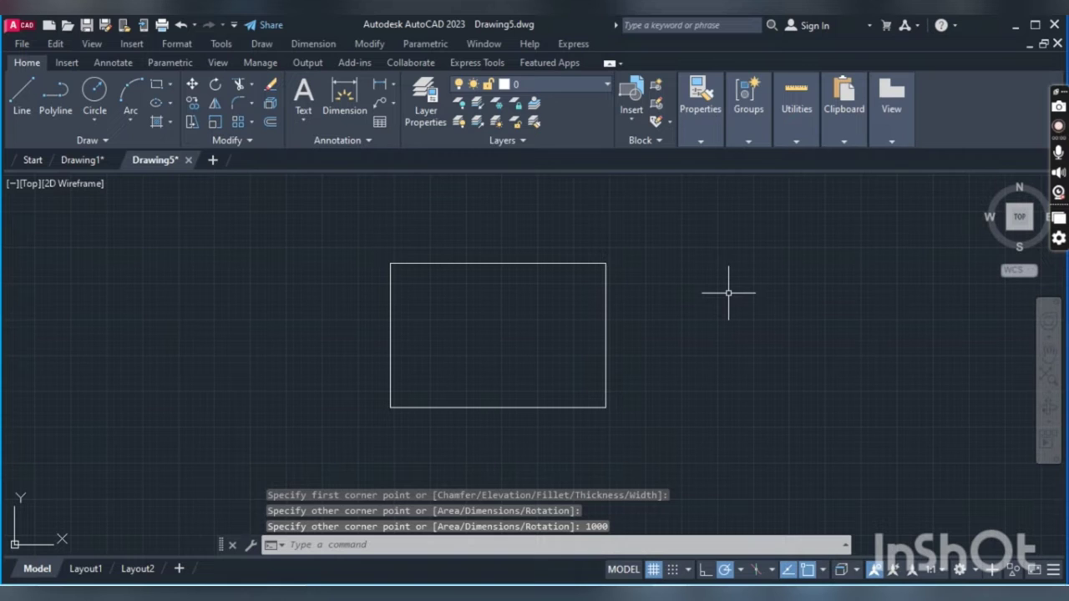
# - Draw a 100 by 100 leg square at the tabletop's top-left corner
pyautogui.press('Return')
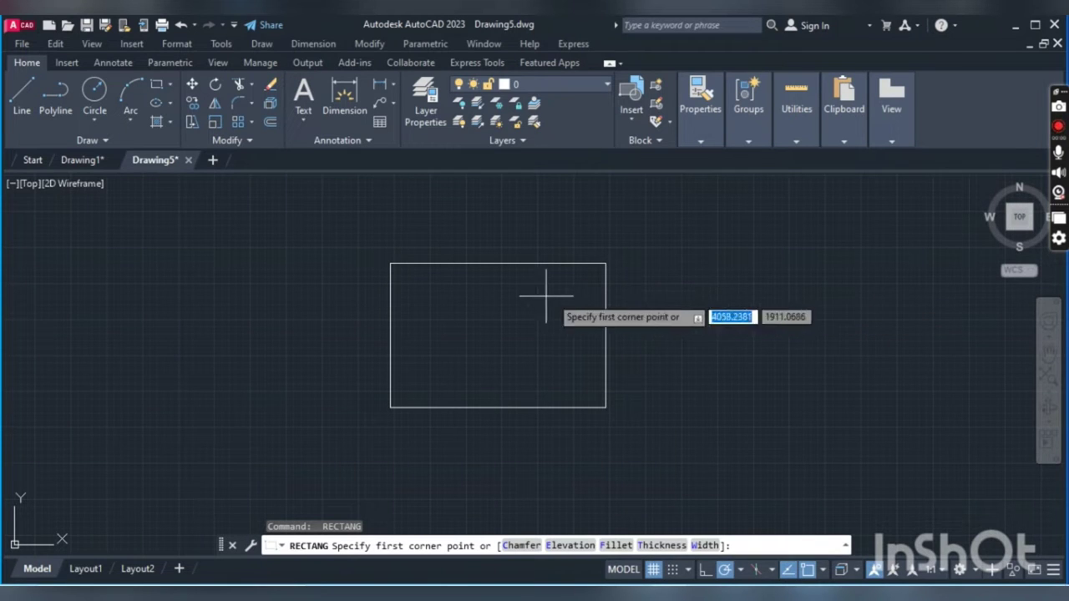
pyautogui.click(392, 264)
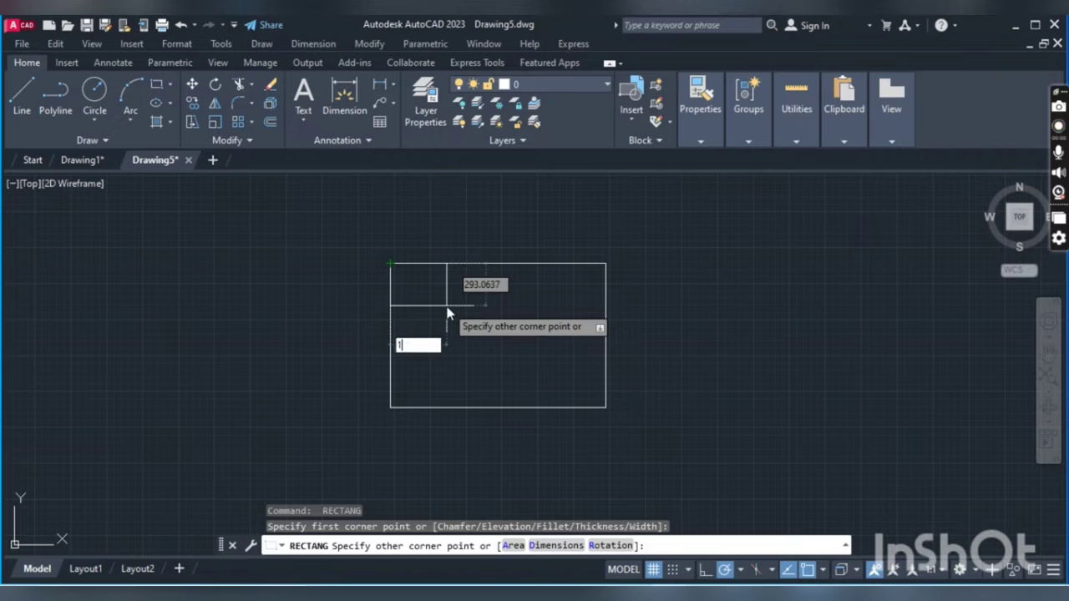
pyautogui.write('100')
pyautogui.press('Tab')
pyautogui.write('1')
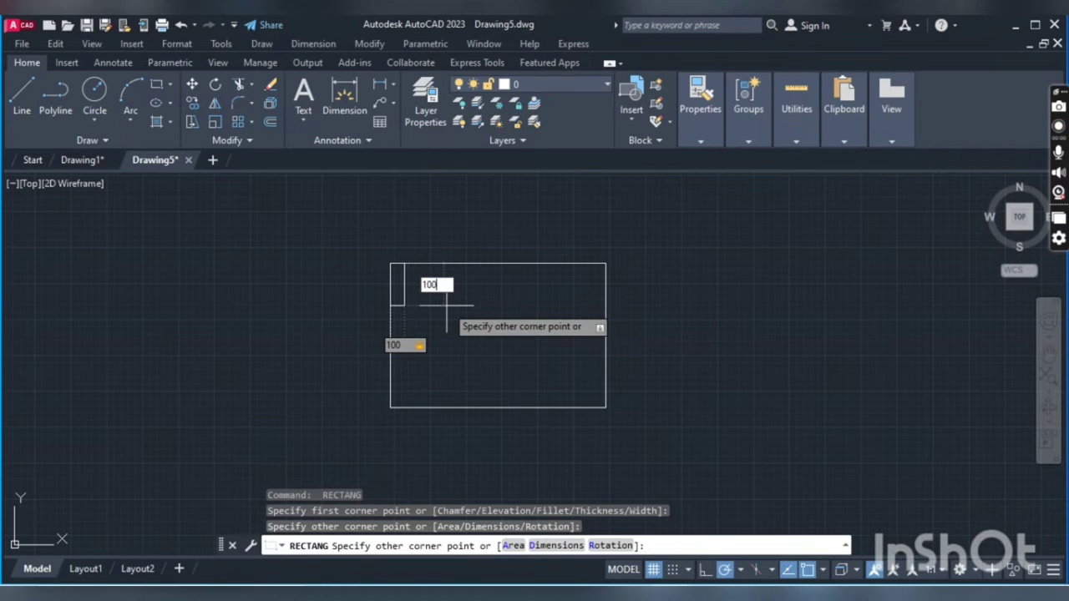
pyautogui.write('00')
pyautogui.press('Return')
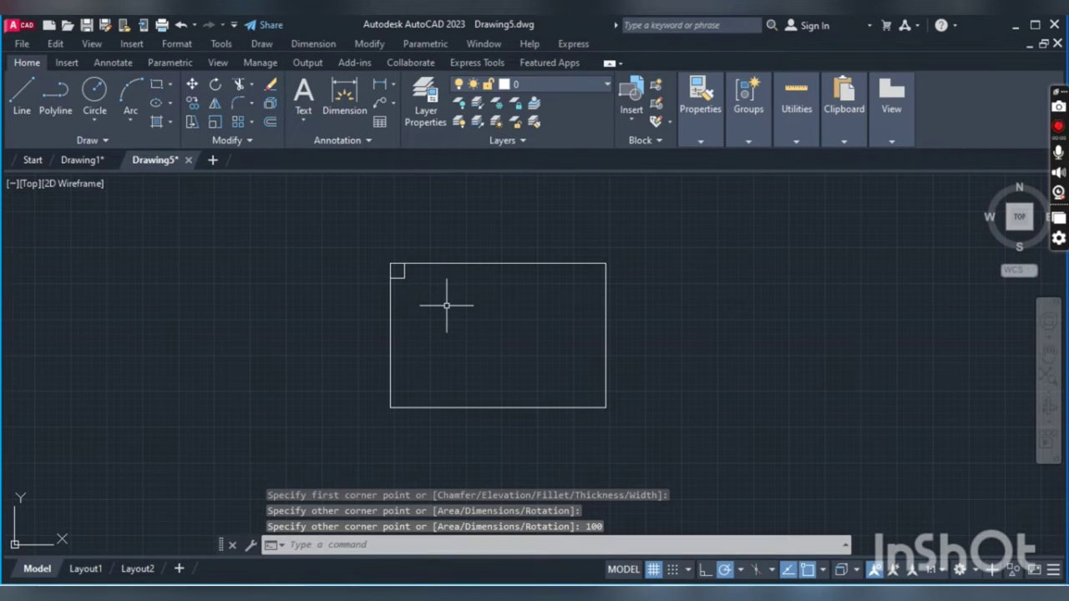
# - Move the leg square 100 right and then 100 down to inset it
pyautogui.write('m')
pyautogui.press('Return')
pyautogui.scroll(2, 406, 279)
pyautogui.click(393, 260)
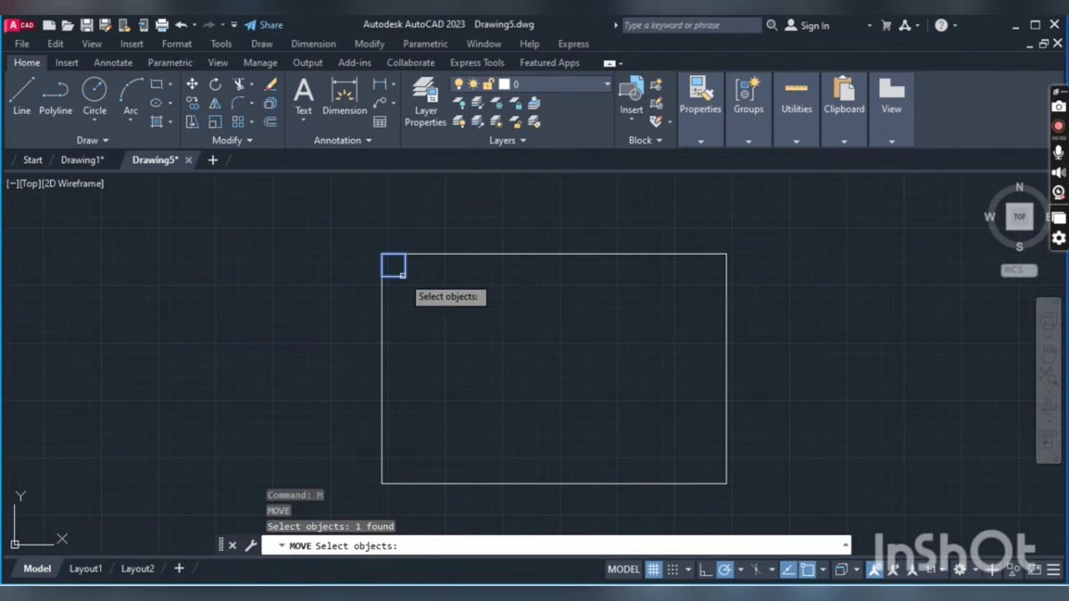
pyautogui.press('Return')
pyautogui.click(443, 346)
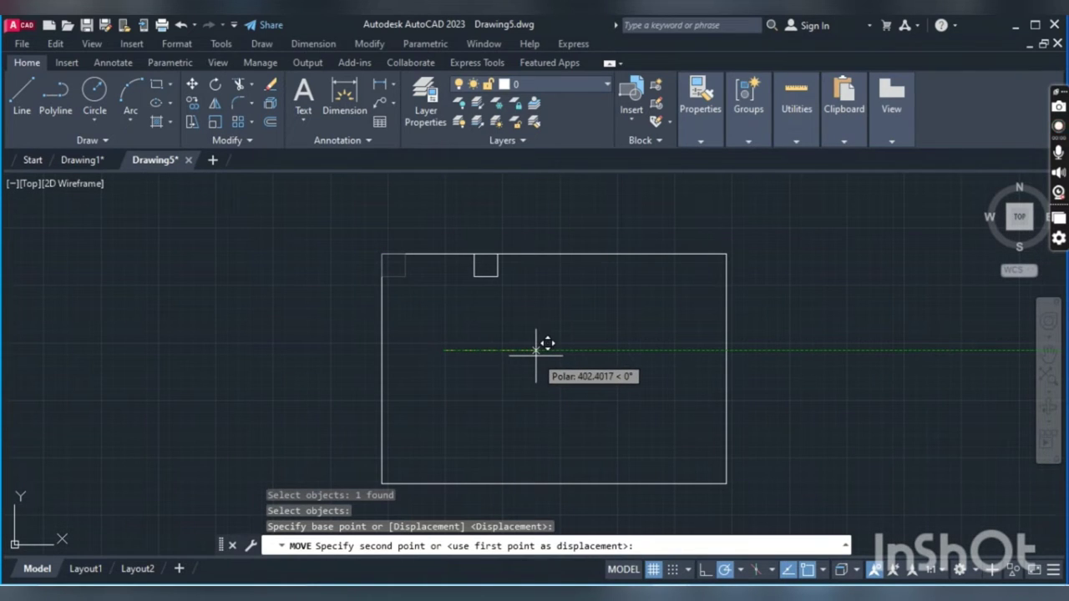
pyautogui.write('1')
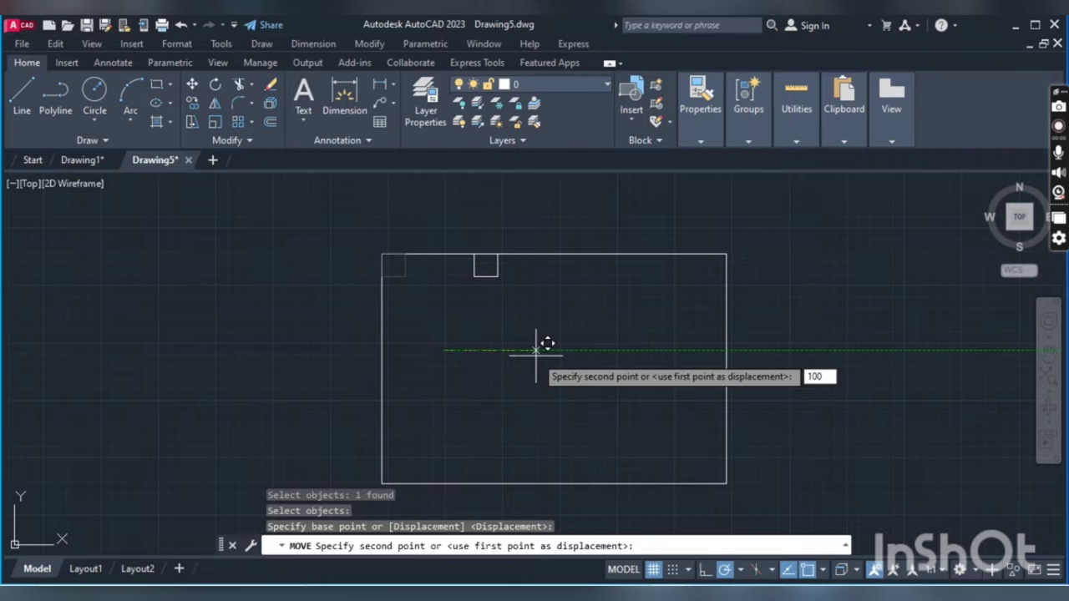
pyautogui.write('00')
pyautogui.press('Return')
pyautogui.press('Return')
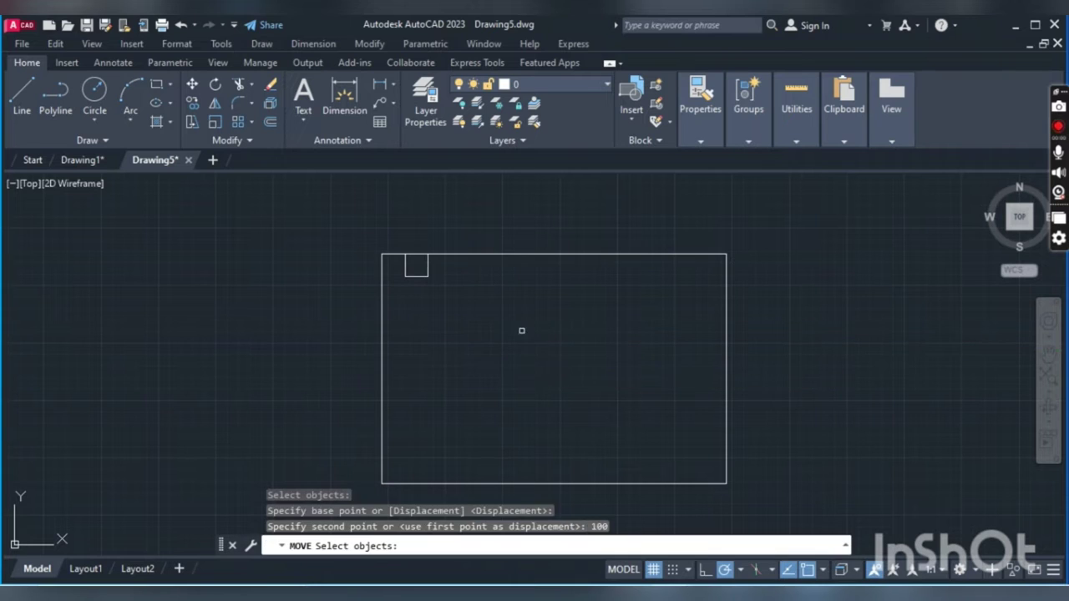
pyautogui.click(425, 272)
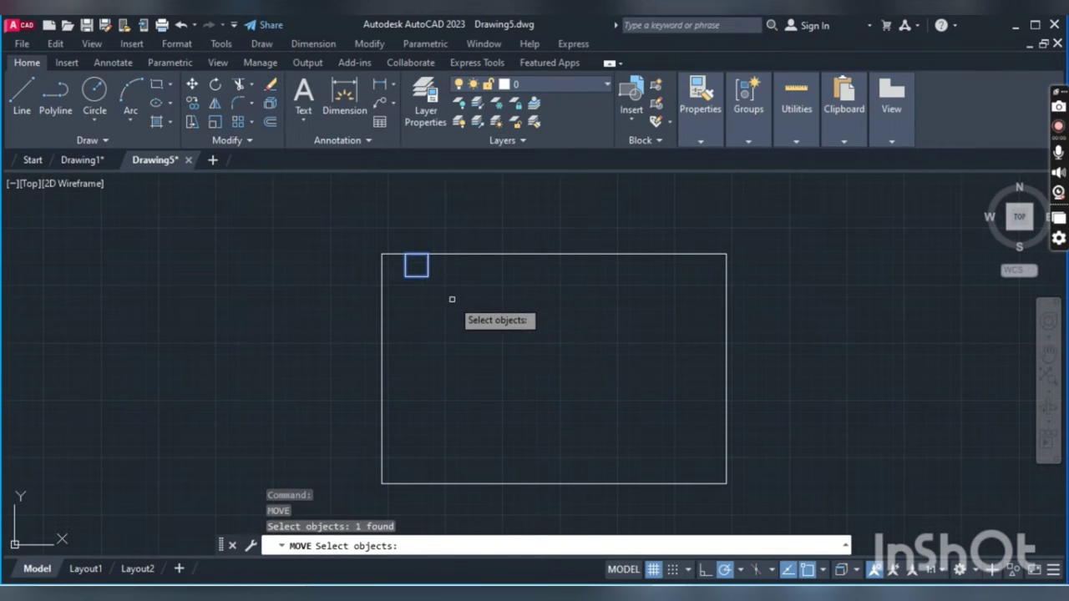
pyautogui.press('Return')
pyautogui.click(458, 291)
pyautogui.write('1')
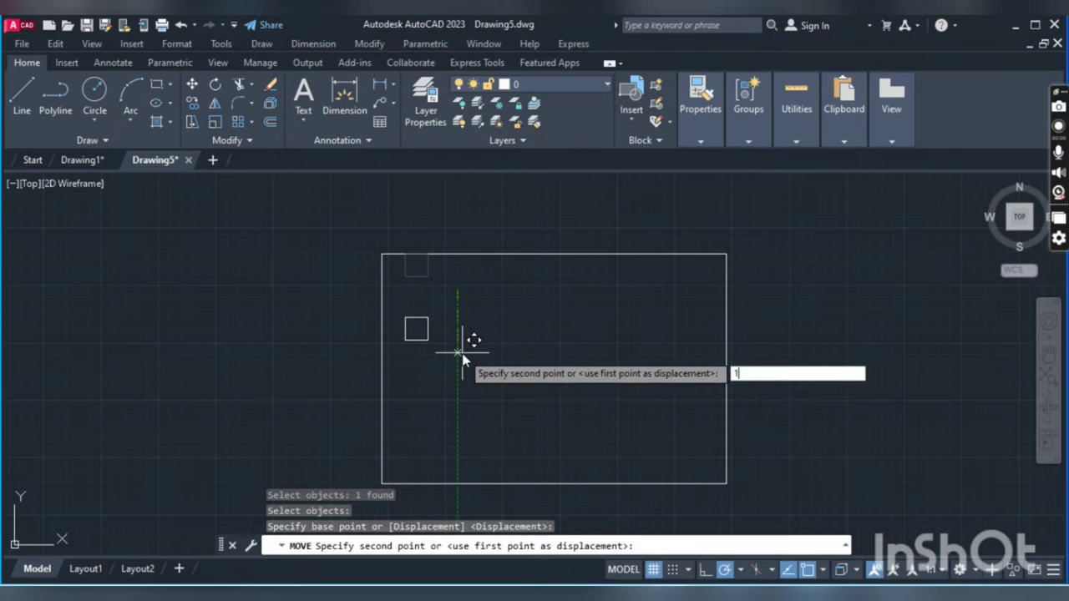
pyautogui.write('00')
pyautogui.press('Return')
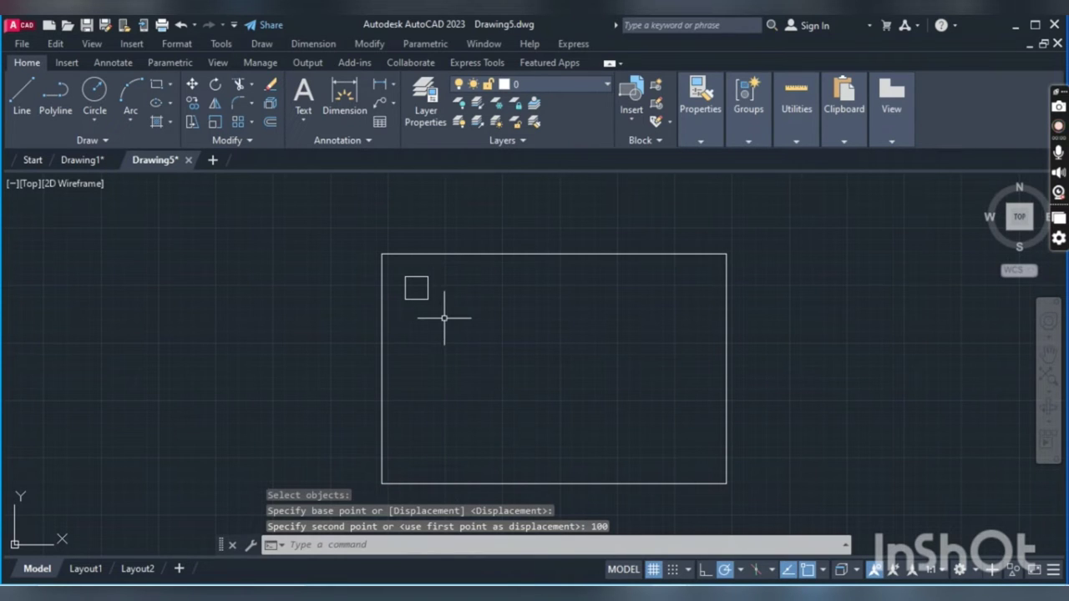
# - Mirror the leg square about the tabletop's vertical midline, keeping the original
pyautogui.write('mi')
pyautogui.press('Return')
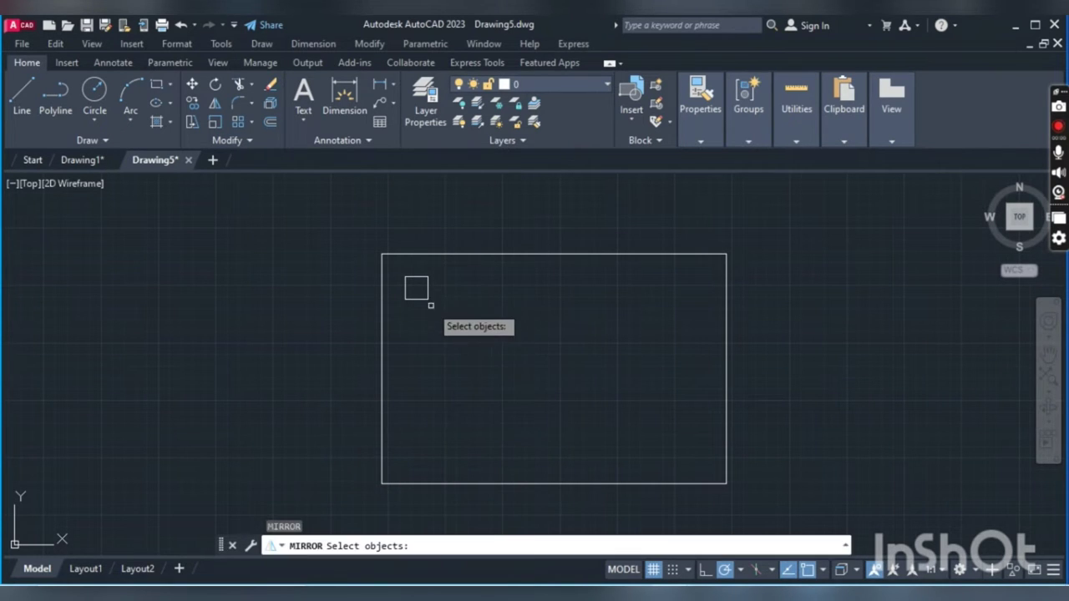
pyautogui.click(433, 304)
pyautogui.click(399, 273)
pyautogui.press('Return')
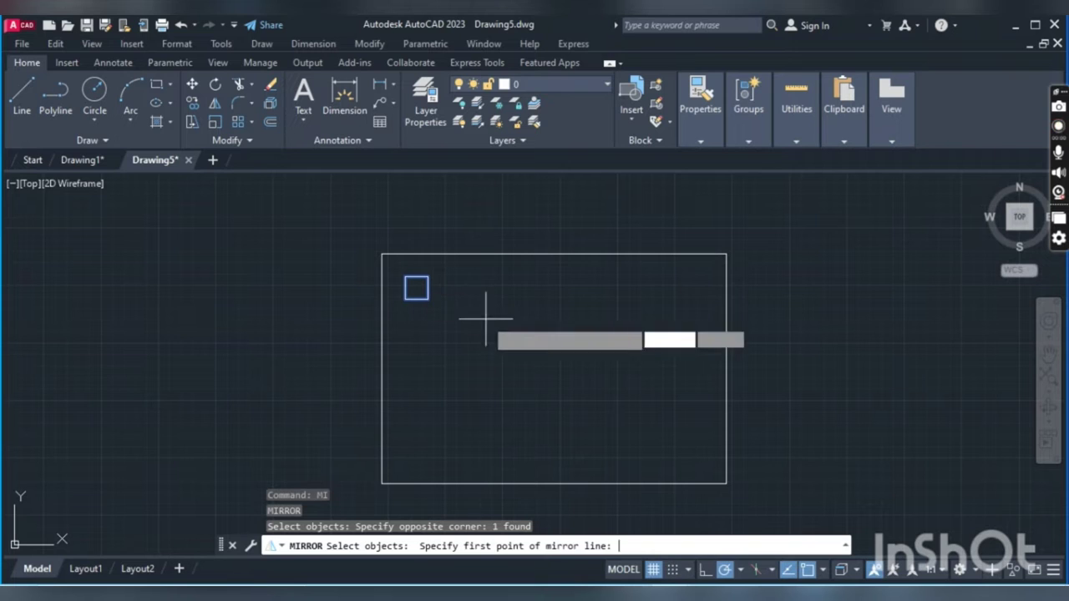
pyautogui.click(553, 254)
pyautogui.click(550, 355)
pyautogui.press('Return')
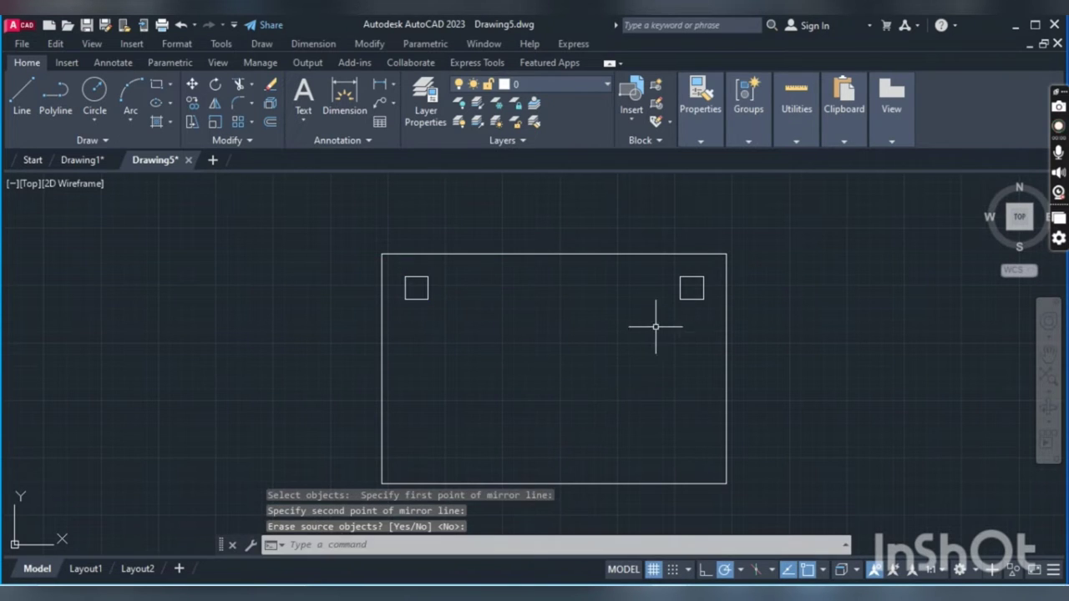
# - Mirror both top squares about the horizontal midline to fill the bottom corners
pyautogui.press('Return')
pyautogui.click(693, 341)
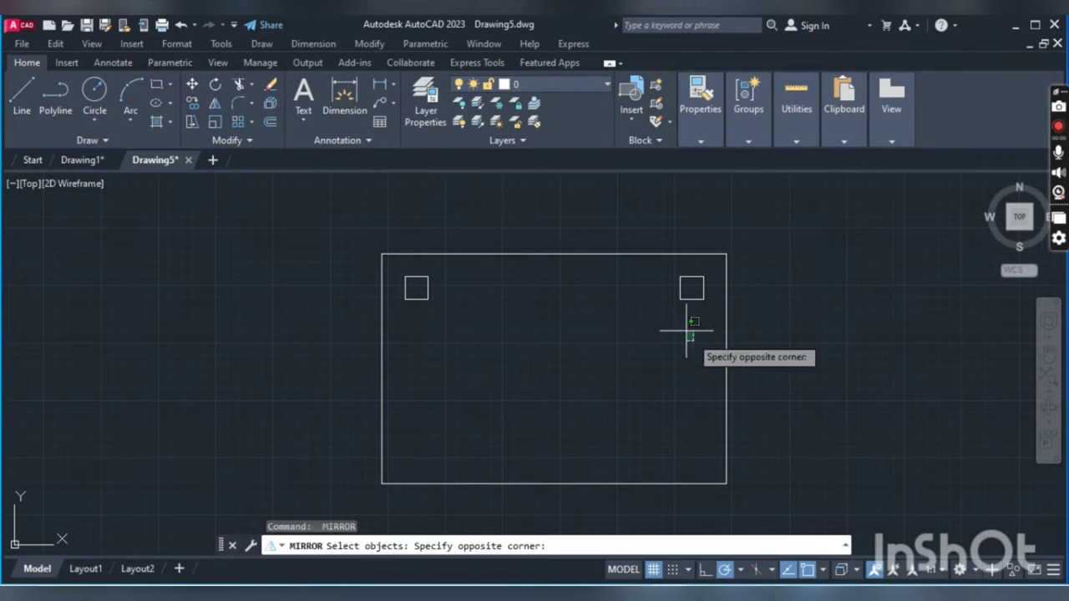
pyautogui.click(427, 285)
pyautogui.press('Return')
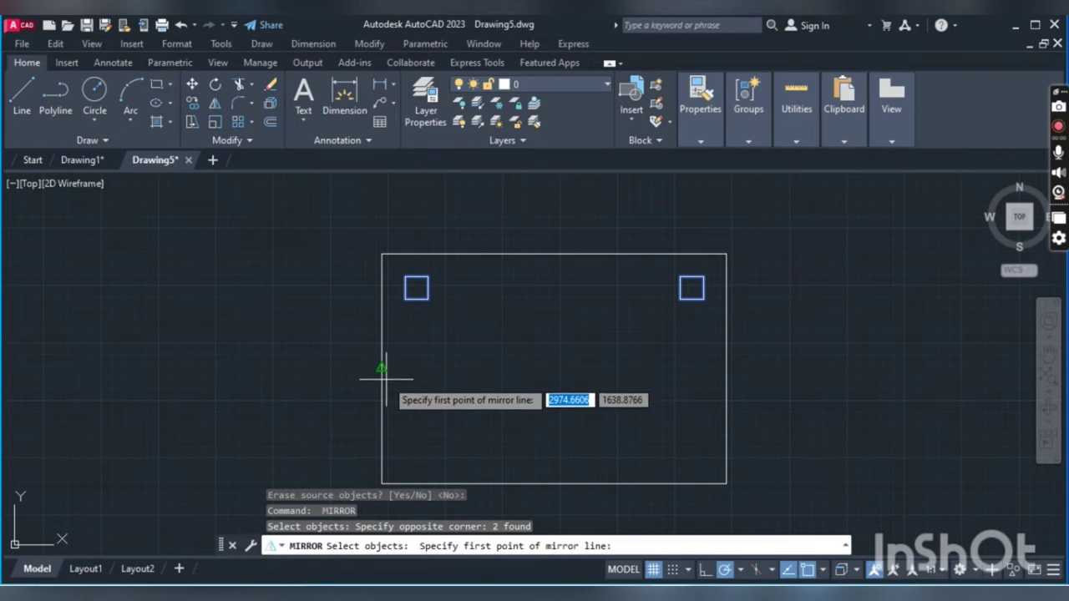
pyautogui.click(383, 371)
pyautogui.click(527, 368)
pyautogui.press('Return')
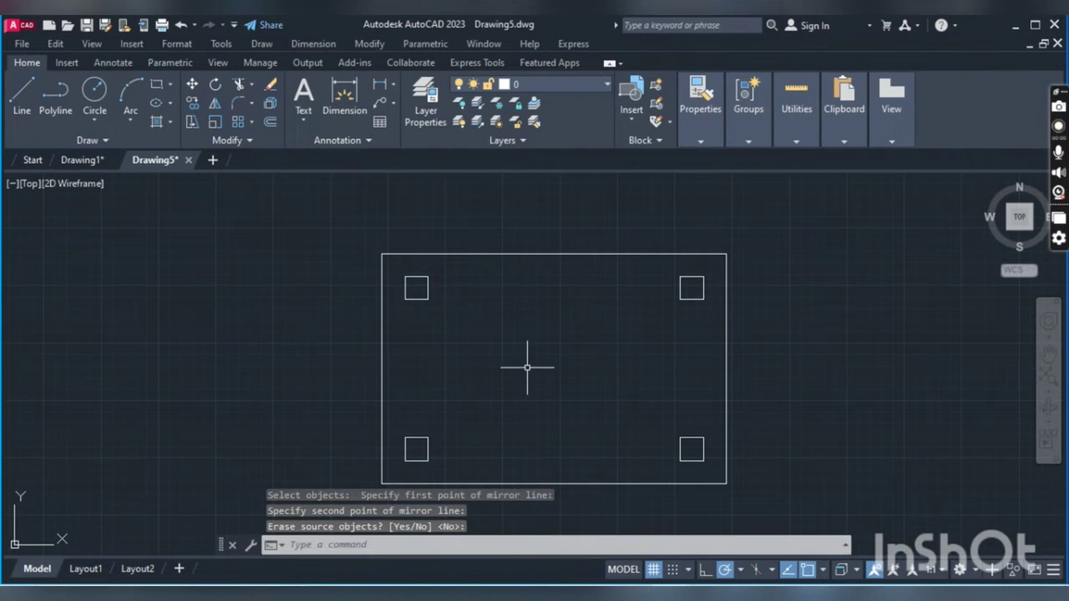
pyautogui.scroll(-2, 534, 359)
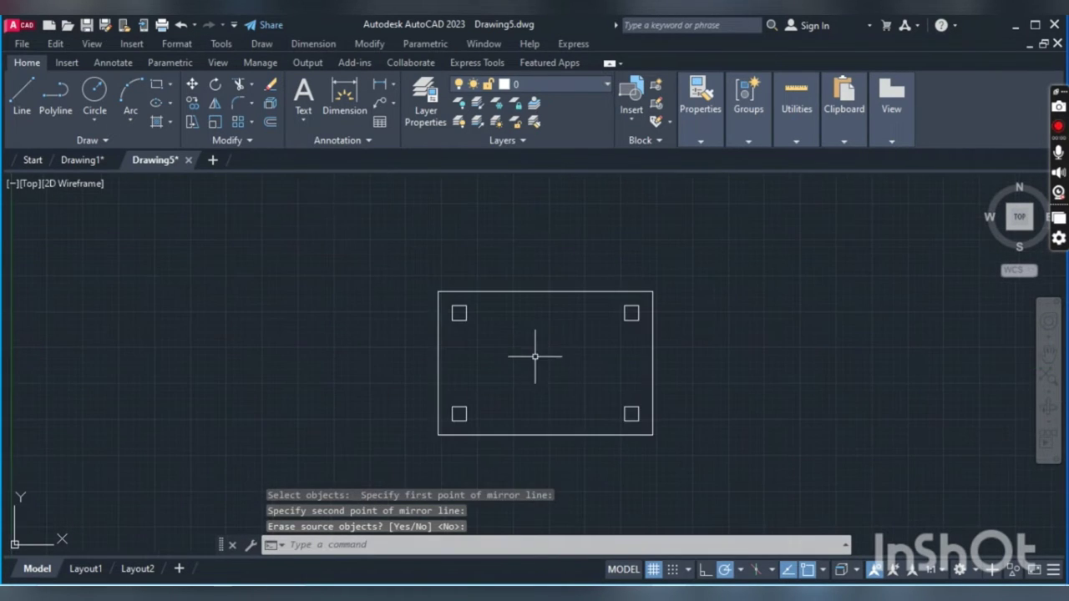
# - Switch to an isometric view and extrude the four leg squares 800 high
pyautogui.click(987, 185)
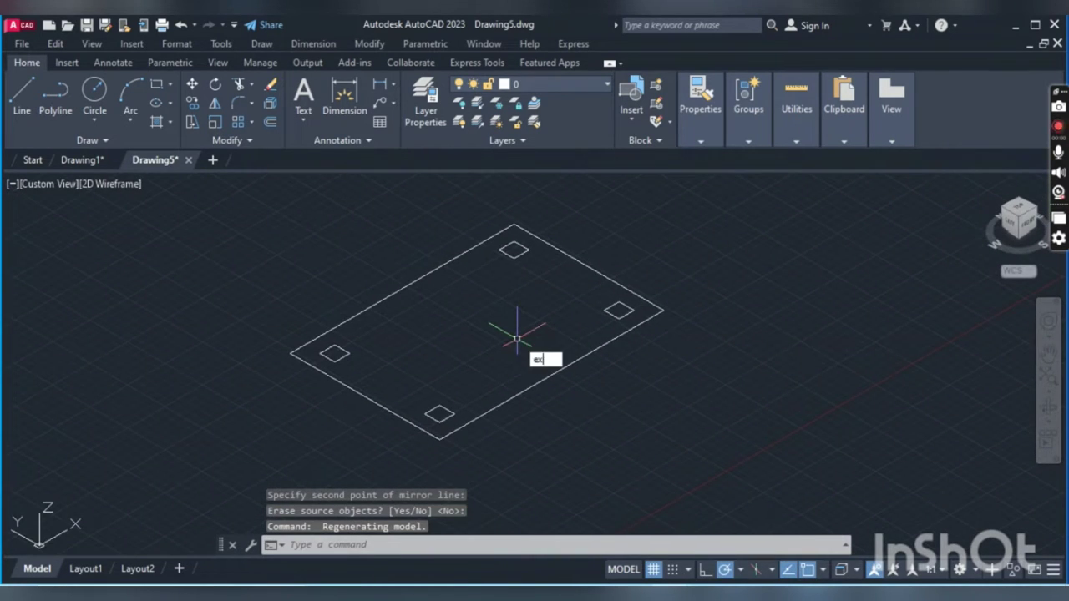
pyautogui.press('Return')
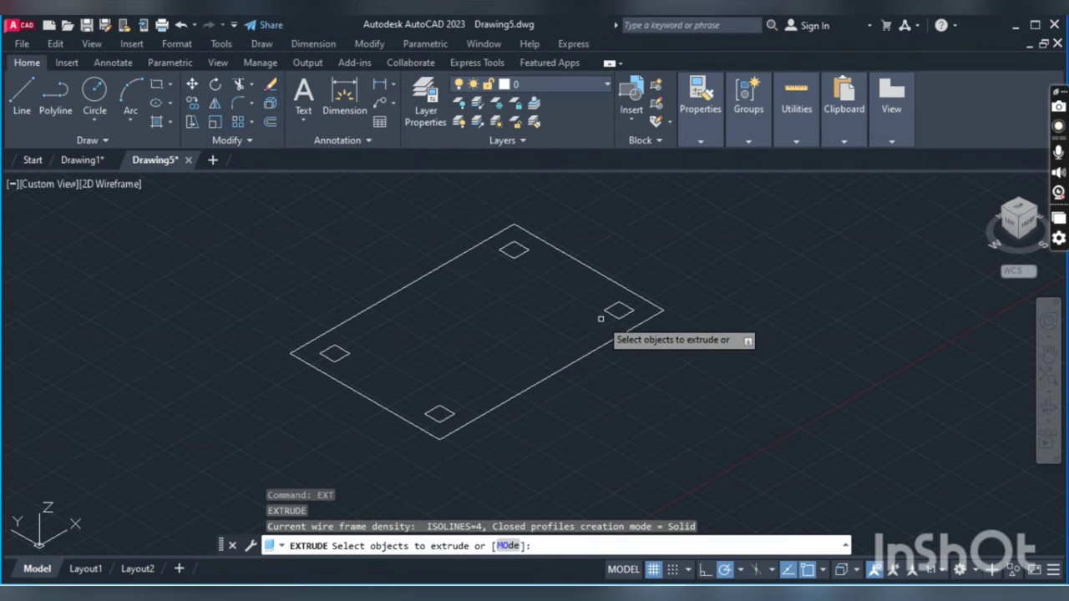
pyautogui.click(616, 310)
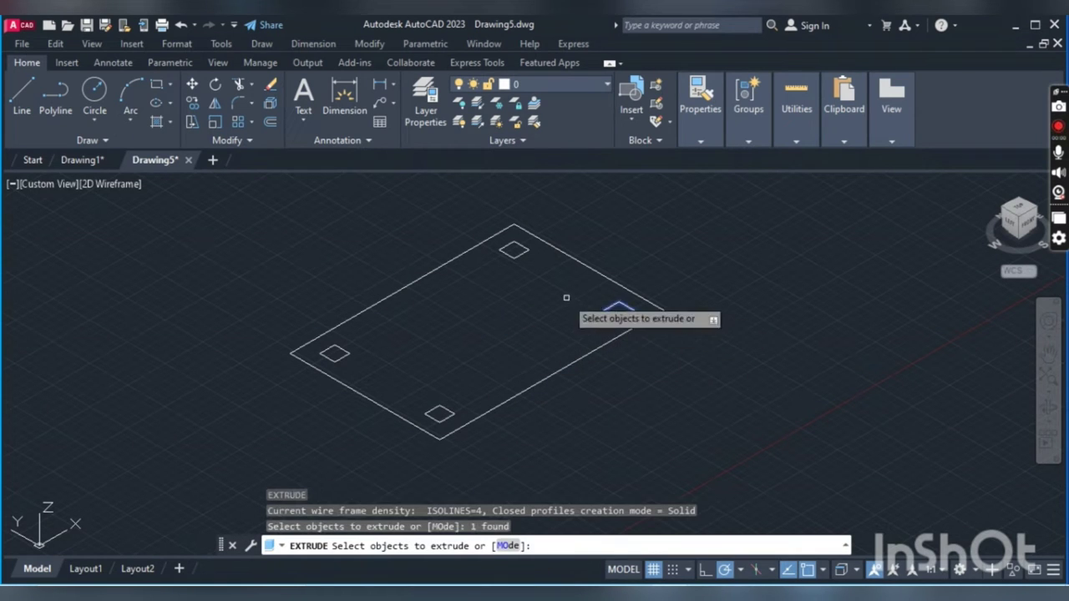
pyautogui.click(513, 248)
pyautogui.click(438, 422)
pyautogui.click(422, 410)
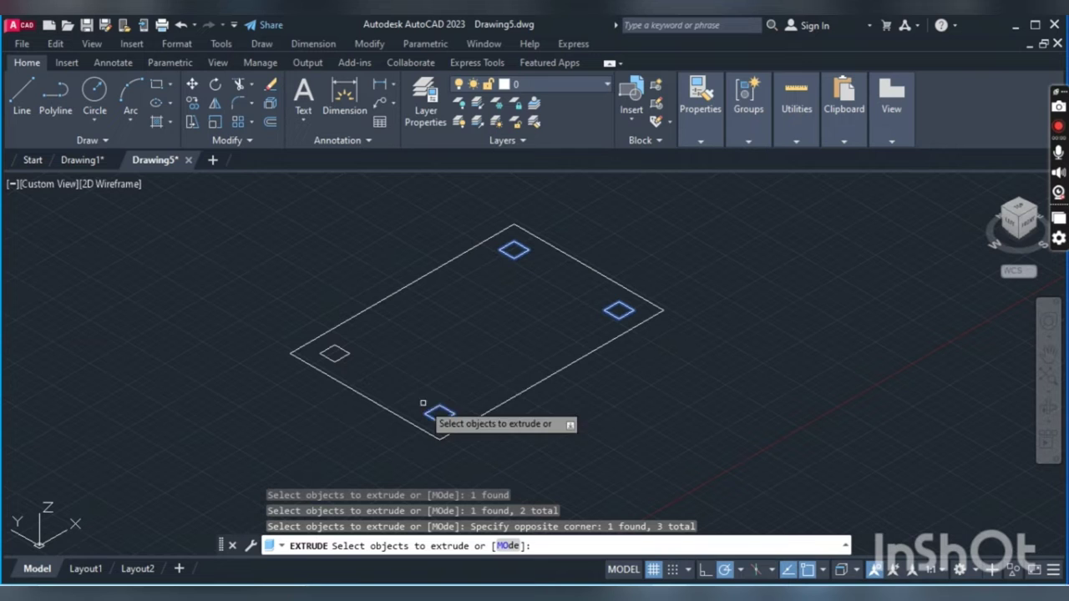
pyautogui.click(347, 355)
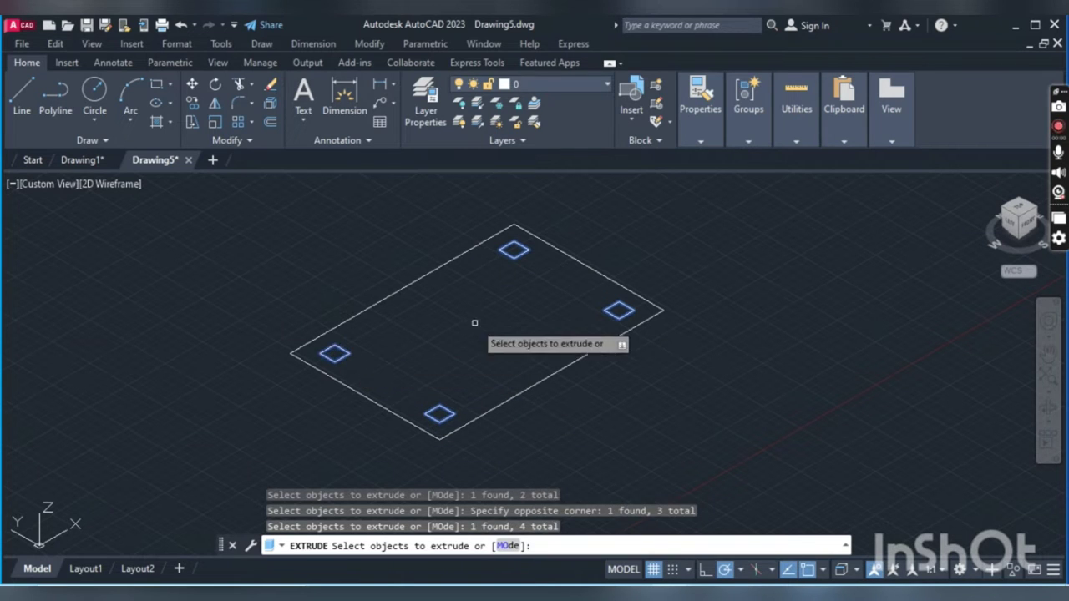
pyautogui.press('Return')
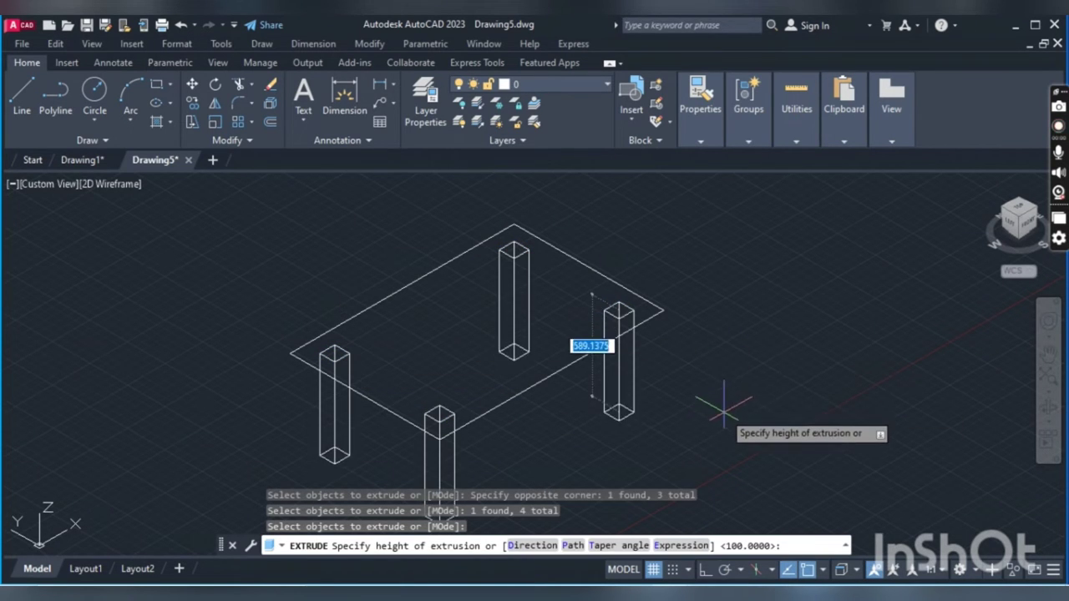
pyautogui.write('800')
pyautogui.press('Return')
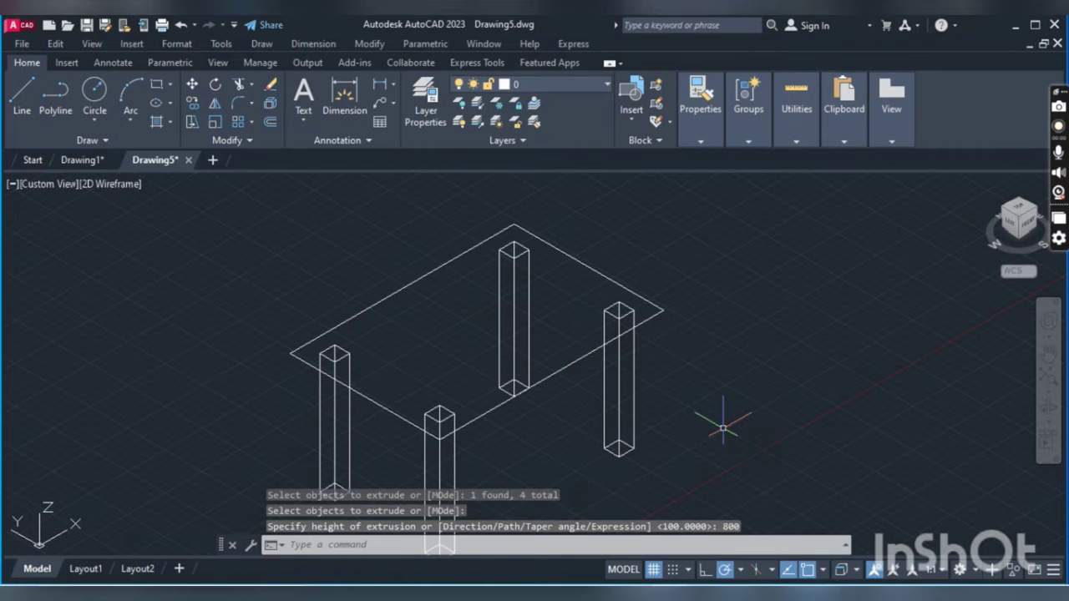
pyautogui.scroll(-2, 666, 381)
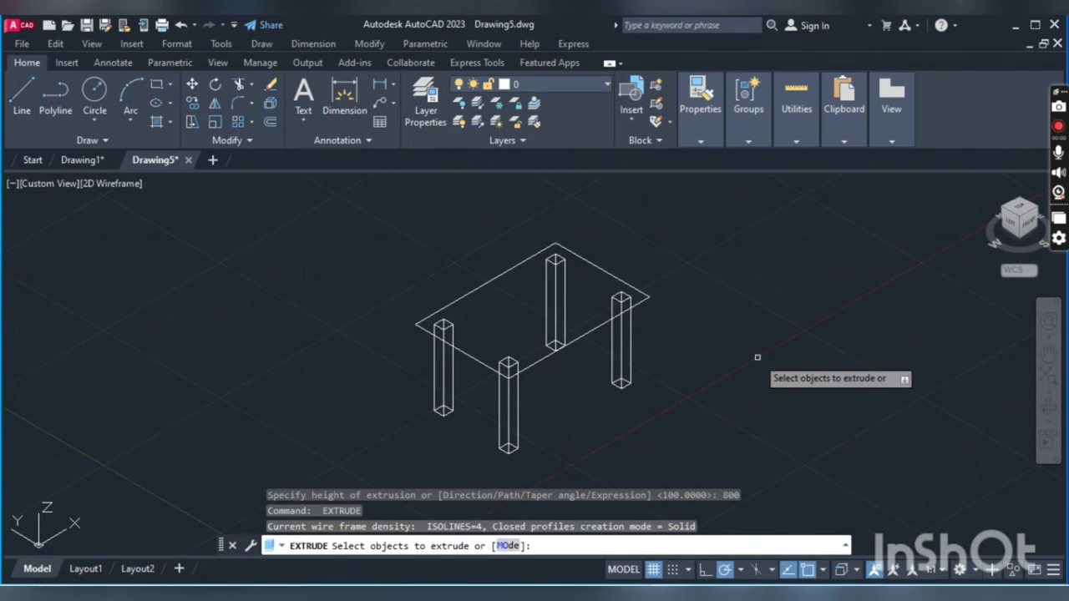
# - Extrude the tabletop rectangle 50 thick
pyautogui.press('Return')
pyautogui.click(641, 285)
pyautogui.press('Return')
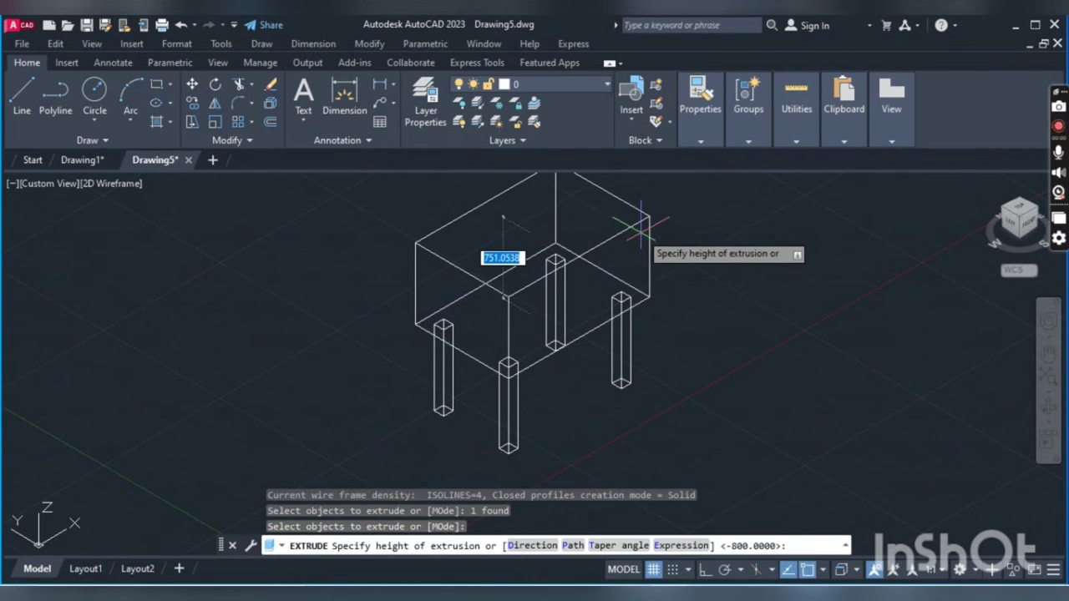
pyautogui.write('50')
pyautogui.press('Return')
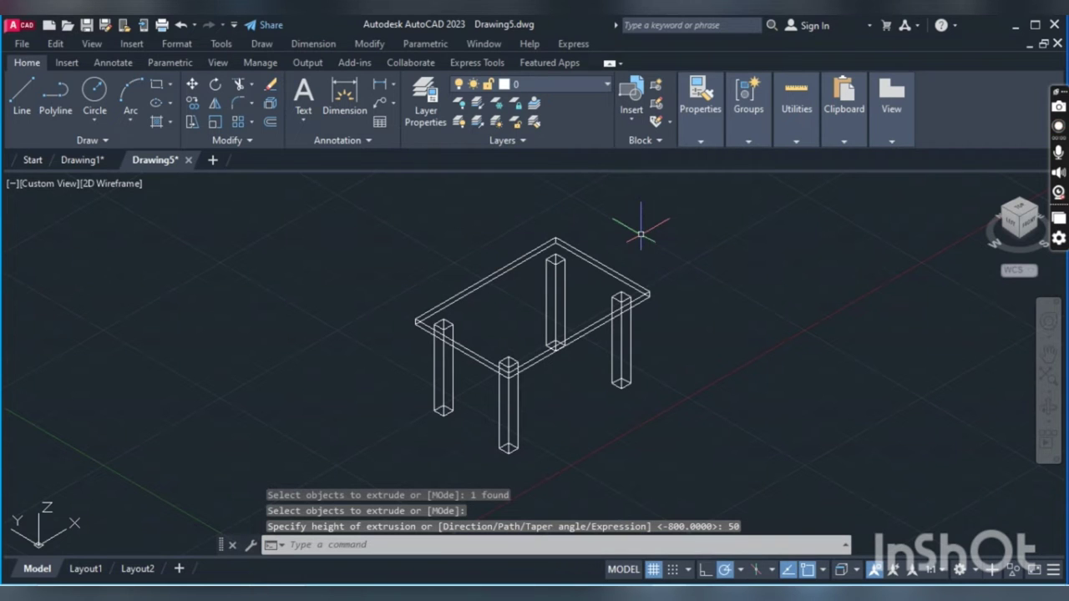
pyautogui.scroll(5, 637, 329)
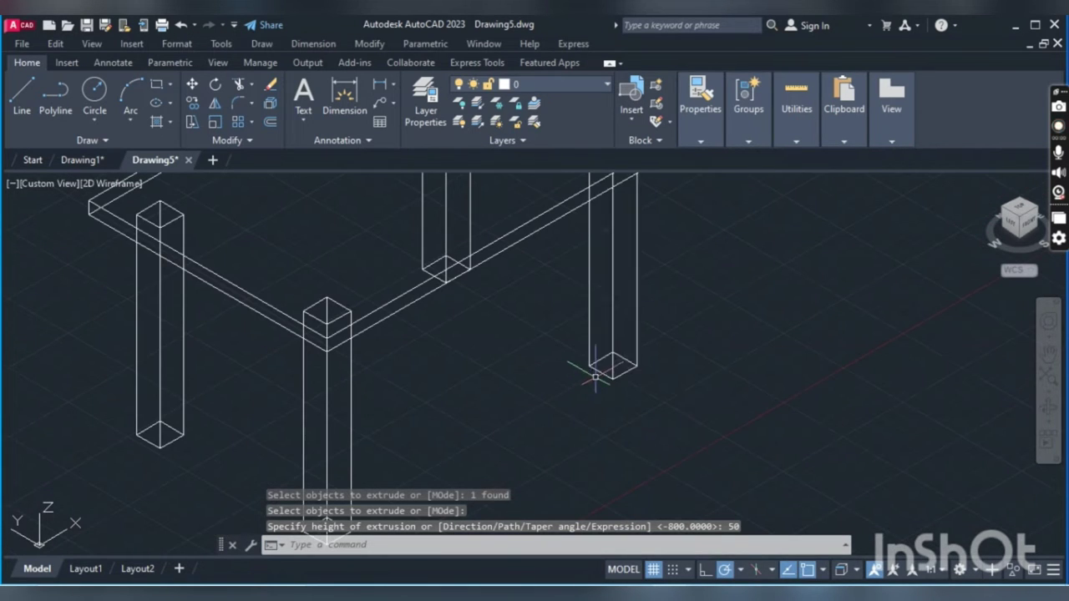
# - Align the UCS to the right leg's face using the Face option
pyautogui.write('UCS')
pyautogui.press('Return')
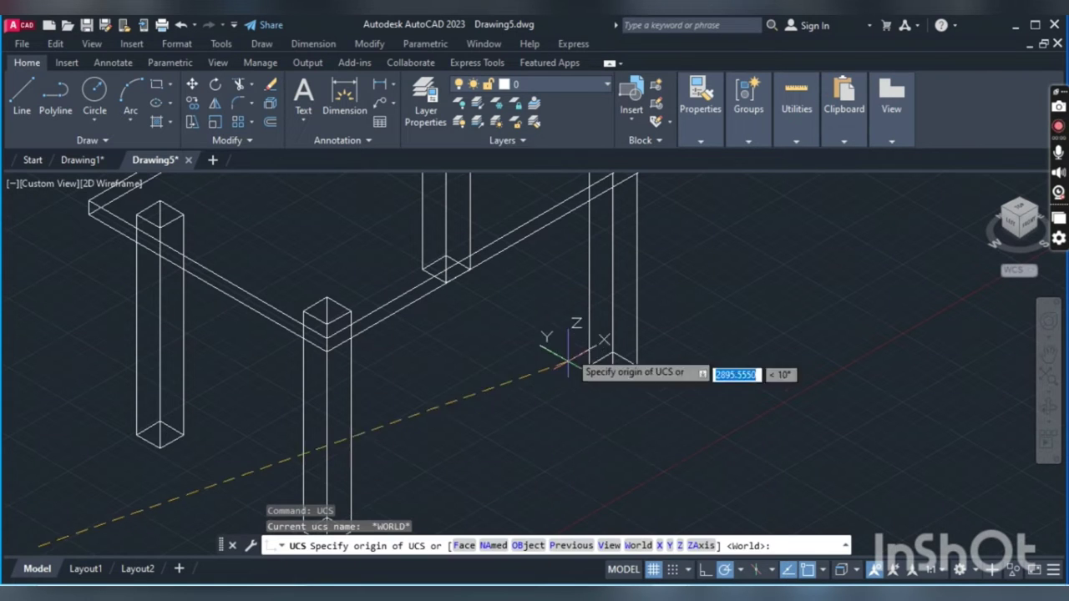
pyautogui.press('Return')
pyautogui.click(601, 268)
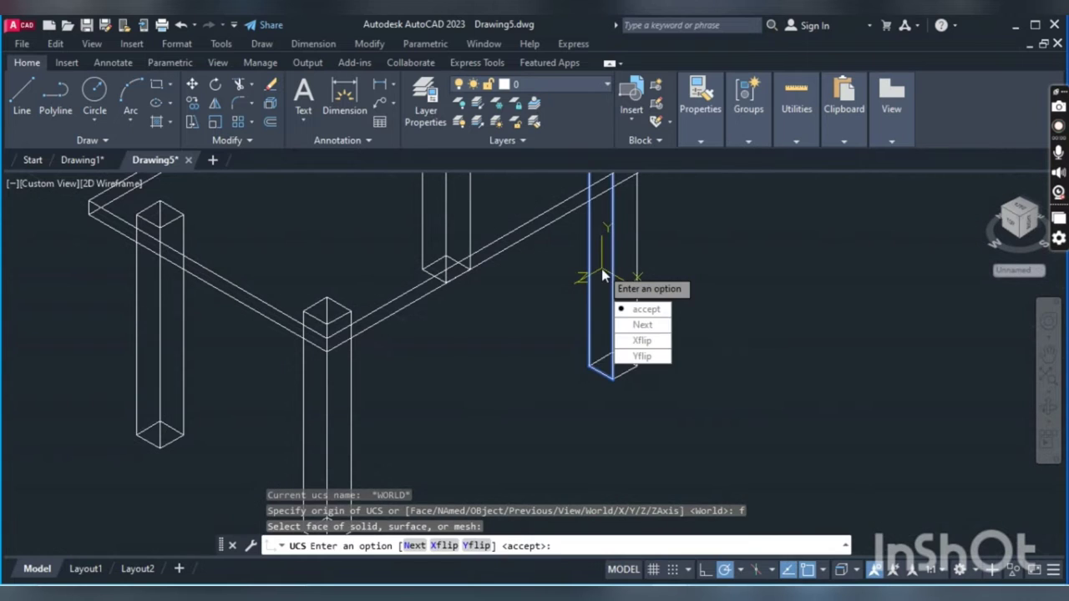
pyautogui.press('Return')
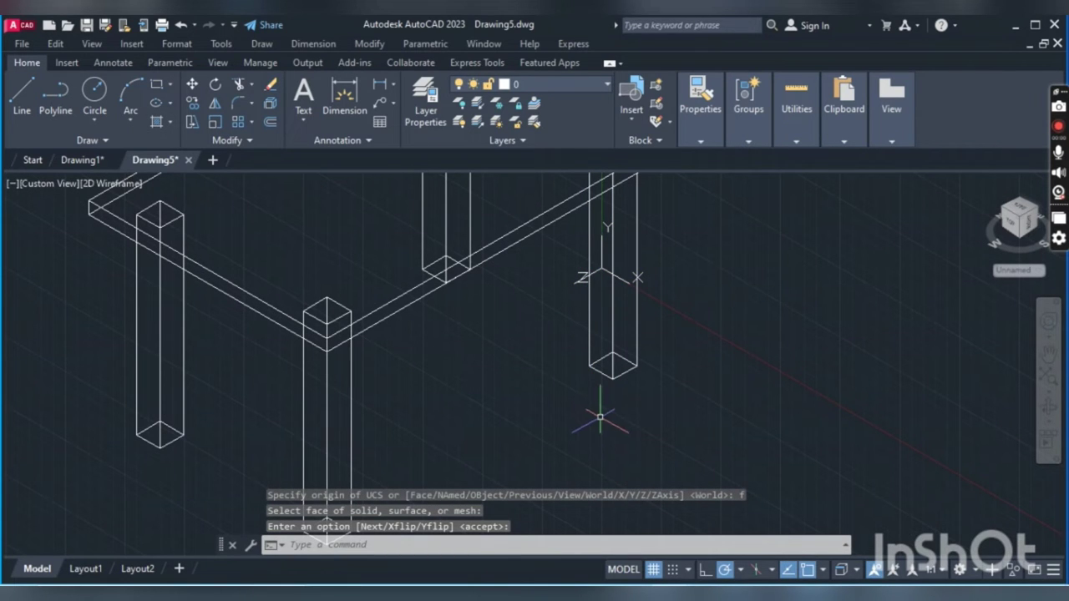
# - Draw a 100 by 100 square at the bottom corner of the leg
pyautogui.press('Return')
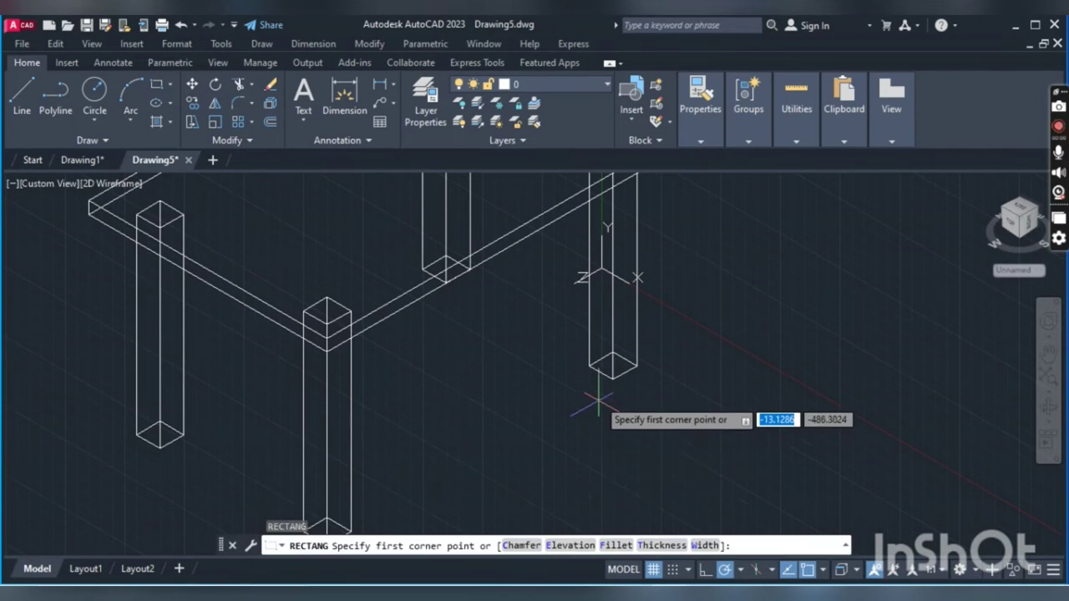
pyautogui.click(589, 367)
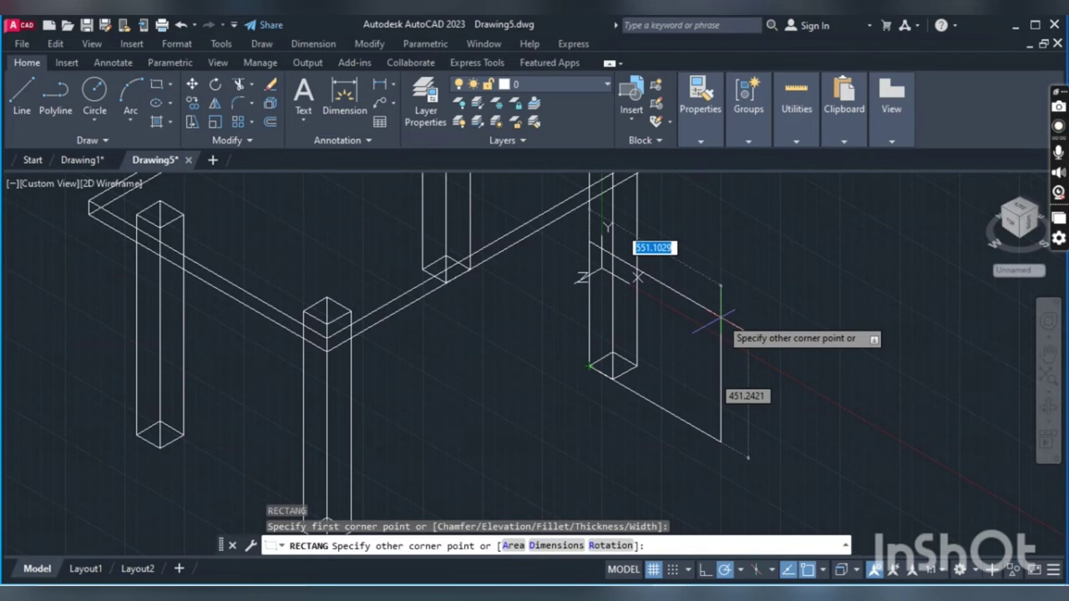
pyautogui.write('100')
pyautogui.press('Tab')
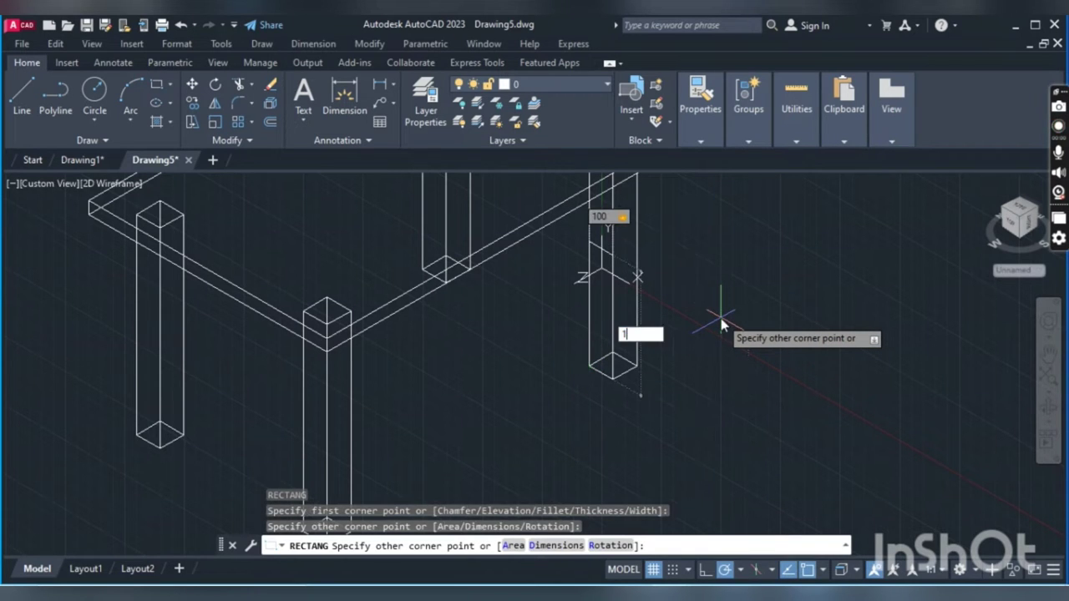
pyautogui.write('100')
pyautogui.press('Return')
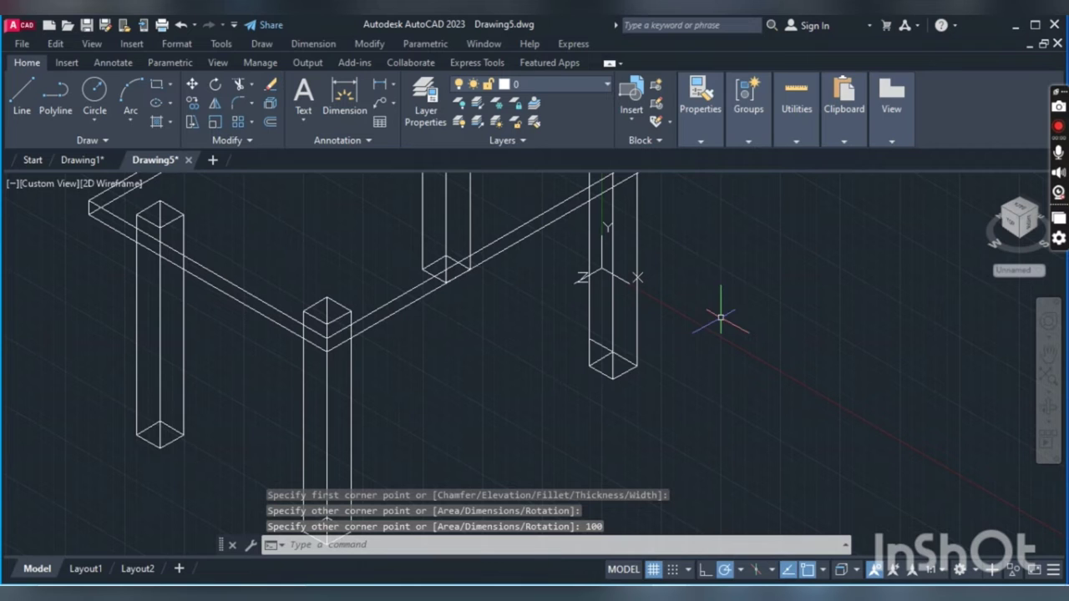
# - Move the new square 150 up the leg
pyautogui.press('Return')
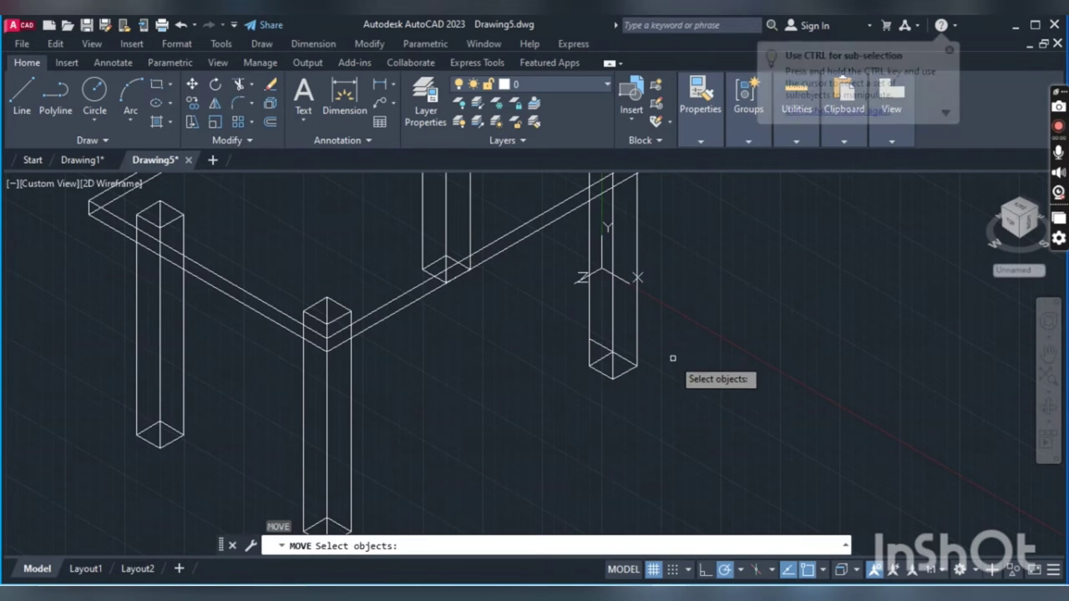
pyautogui.click(603, 355)
pyautogui.press('Return')
pyautogui.click(706, 421)
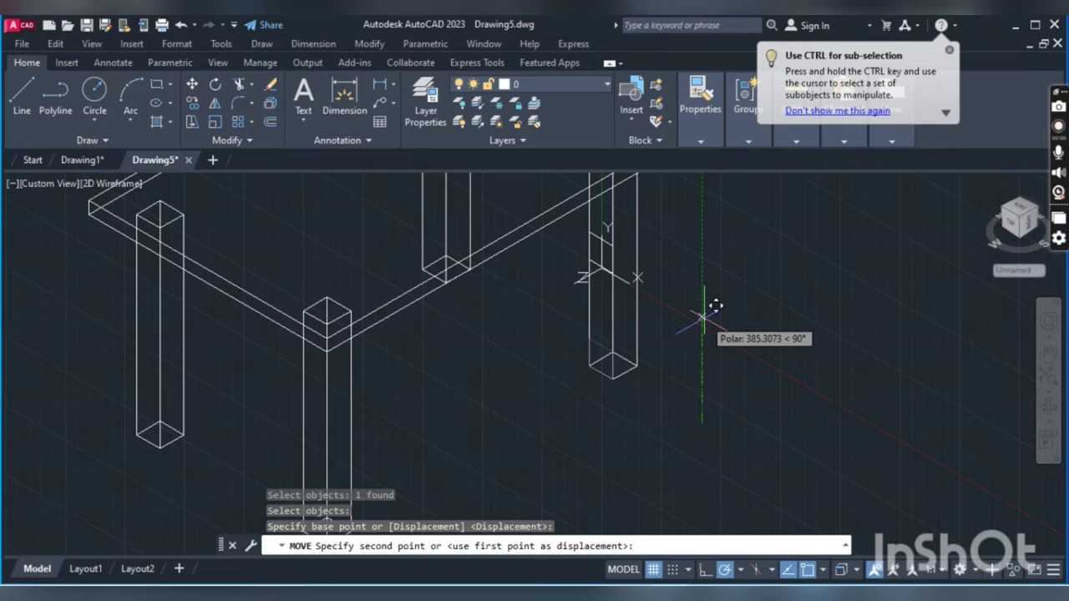
pyautogui.write('15')
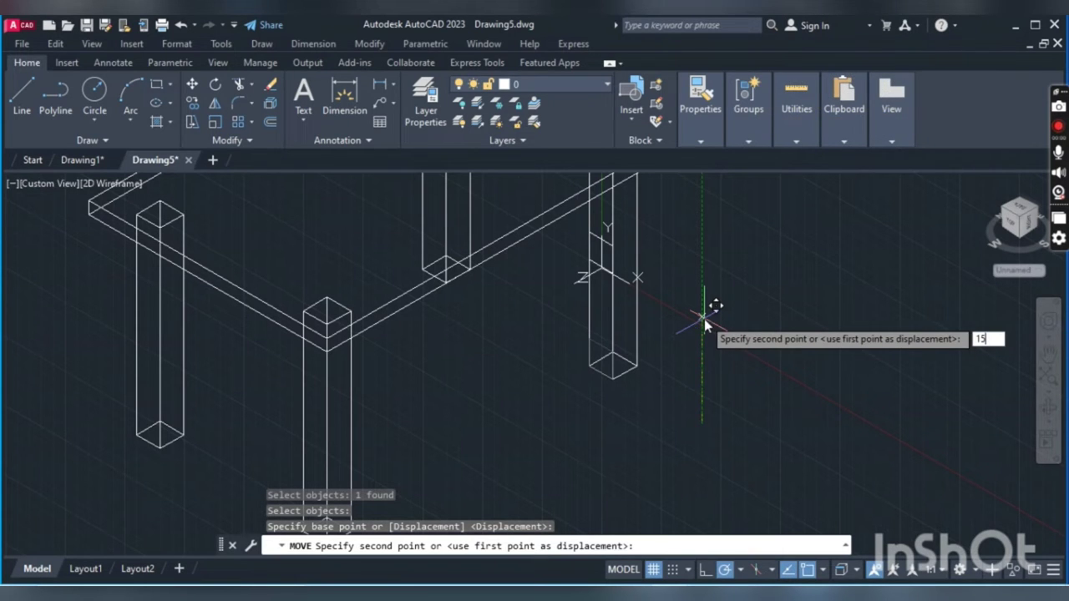
pyautogui.write('0')
pyautogui.press('Return')
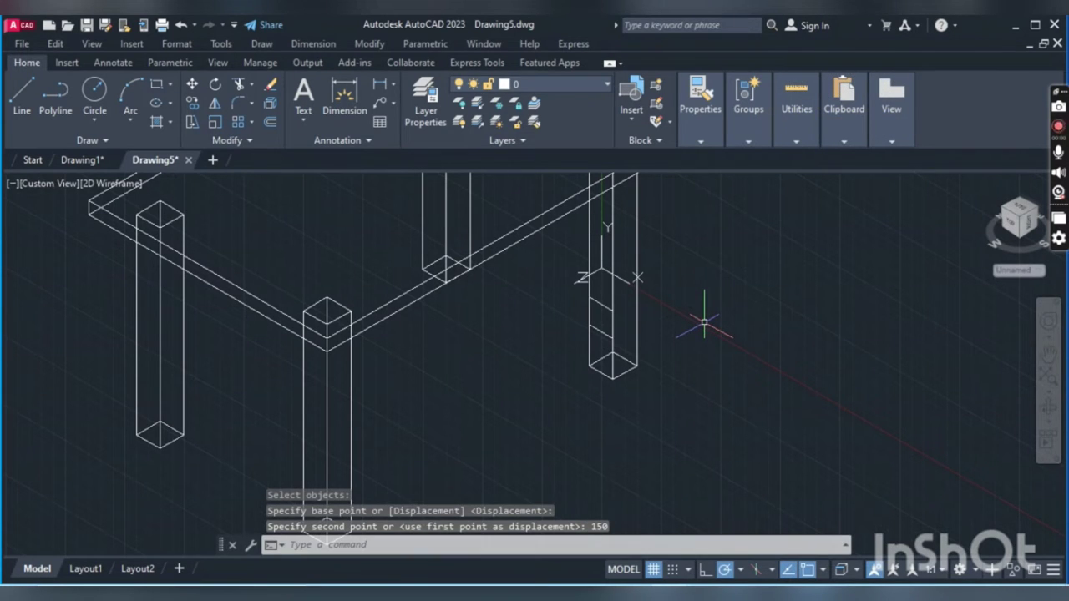
pyautogui.write('ext')
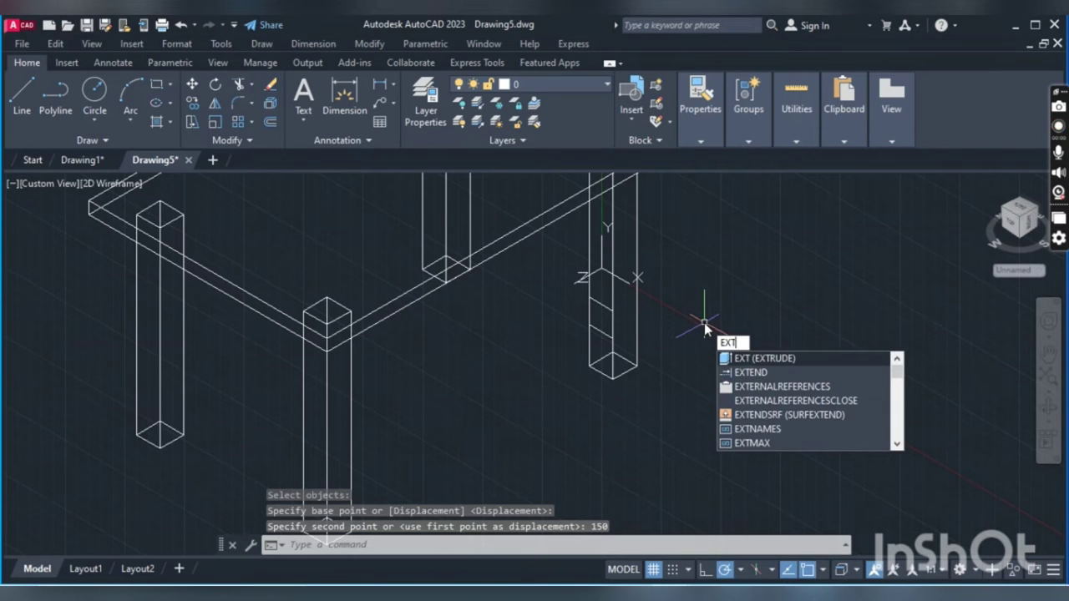
pyautogui.press('Return')
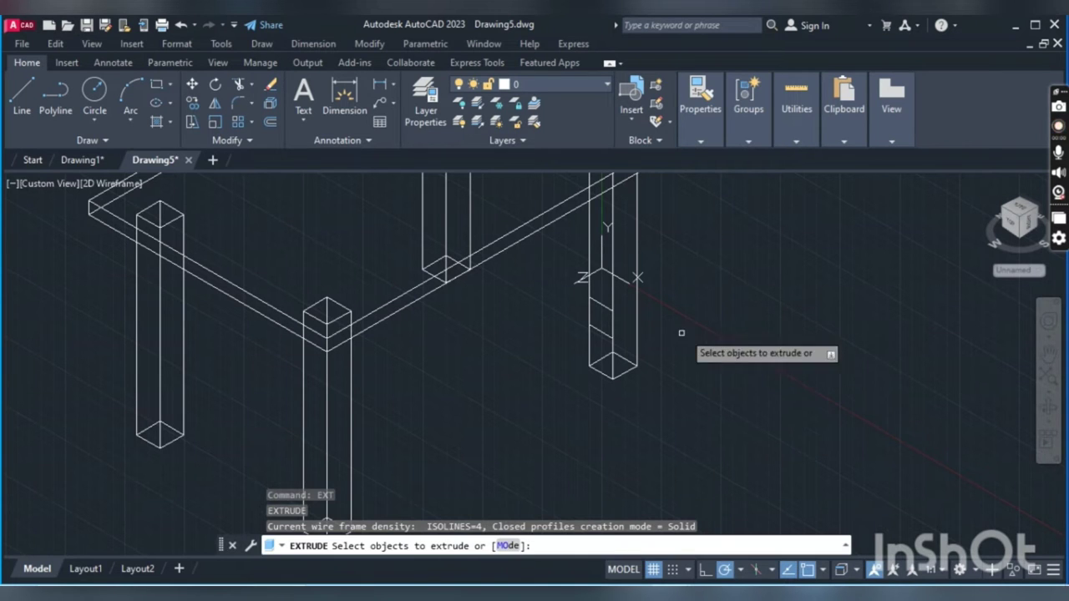
# - Extrude the square profile across to the front leg to form a lower rail
pyautogui.click(601, 316)
pyautogui.press('Return')
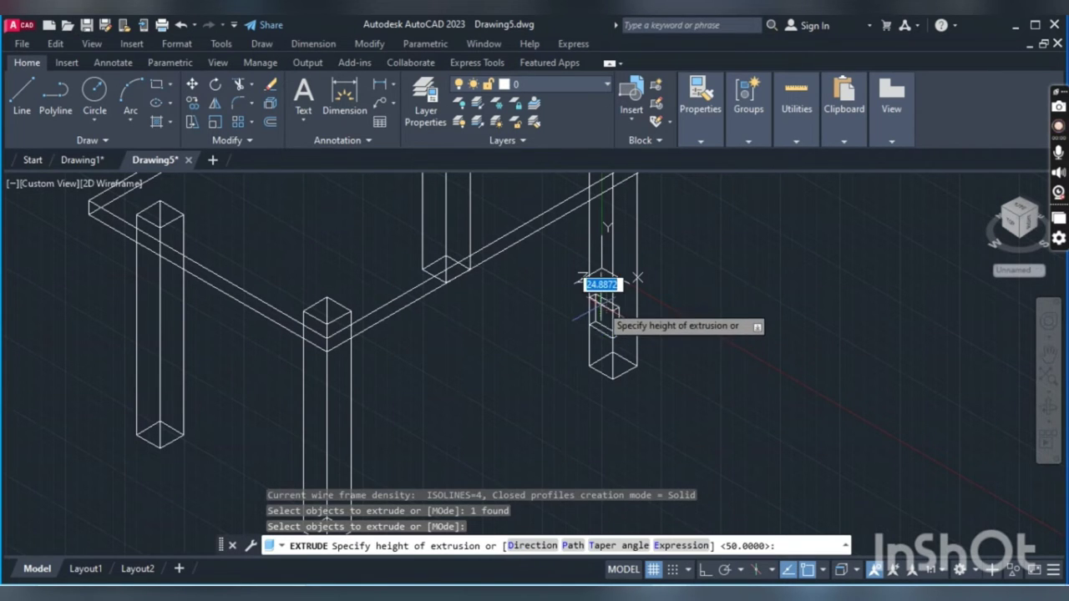
pyautogui.click(355, 435)
pyautogui.scroll(-3, 420, 420)
pyautogui.scroll(2, 556, 424)
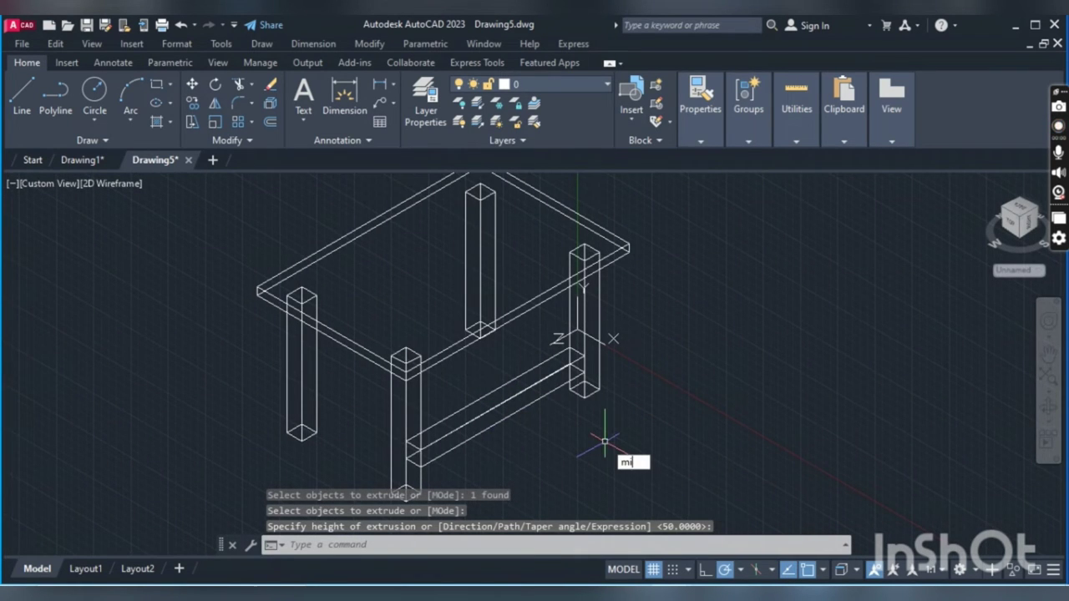
# - Mirror the lower rail across the table centre, keeping the original
pyautogui.press('Return')
pyautogui.click(528, 405)
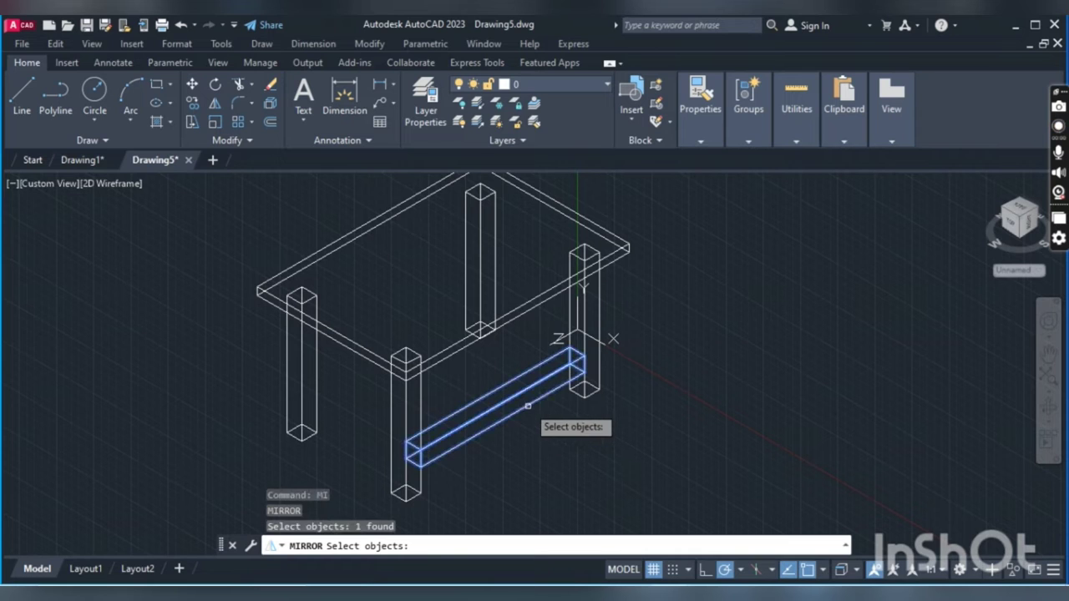
pyautogui.press('Return')
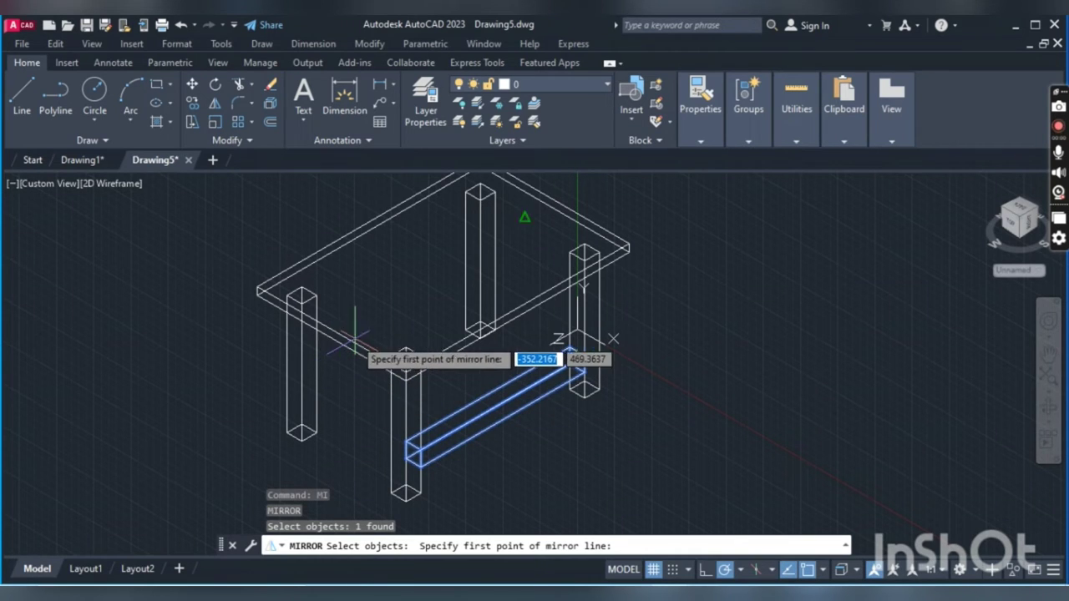
pyautogui.click(524, 226)
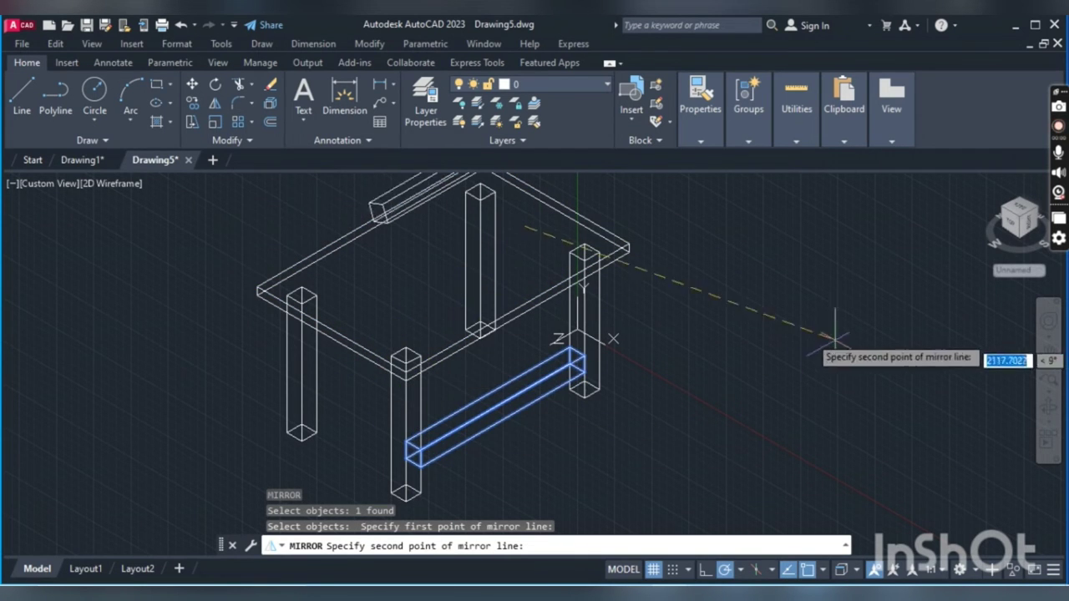
pyautogui.click(526, 443)
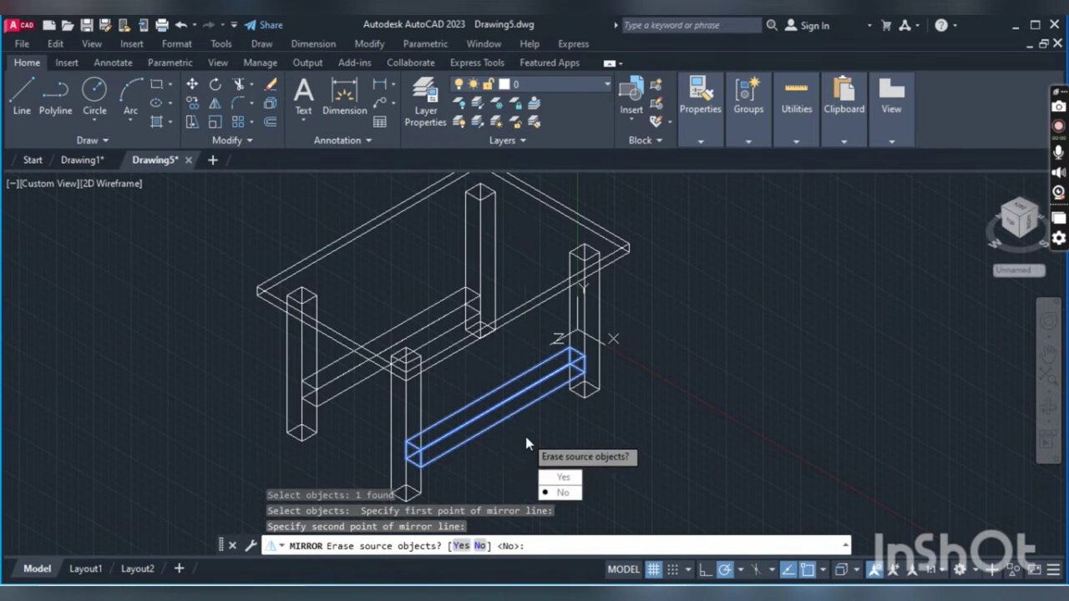
pyautogui.press('Return')
pyautogui.scroll(3, 518, 350)
pyautogui.scroll(-3, 518, 334)
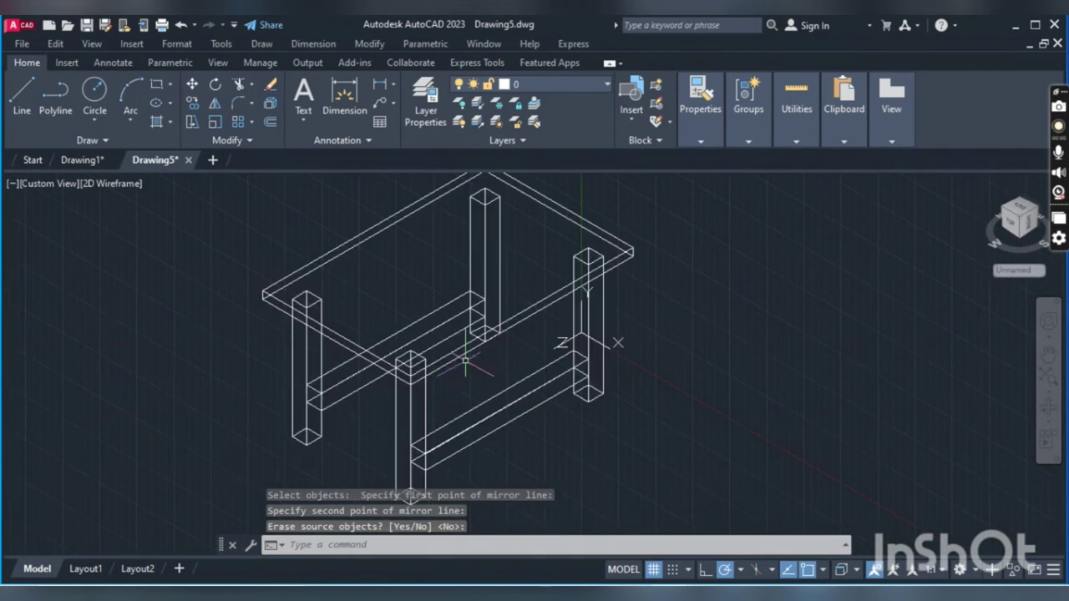
pyautogui.moveTo(501, 351); pyautogui.dragTo(518, 318, button='middle')
pyautogui.scroll(2, 381, 375)
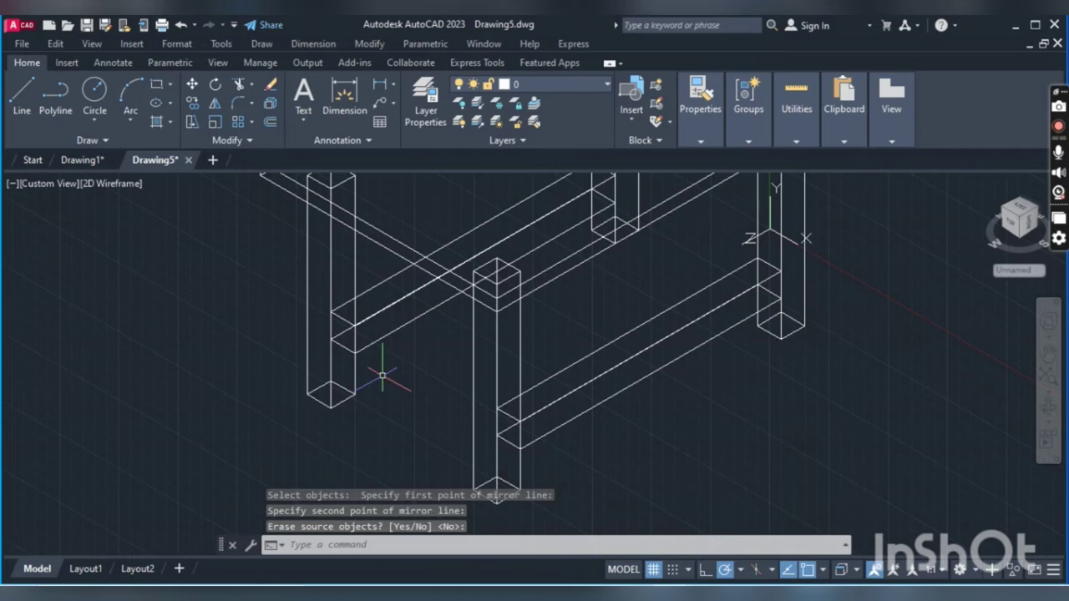
pyautogui.press('Return')
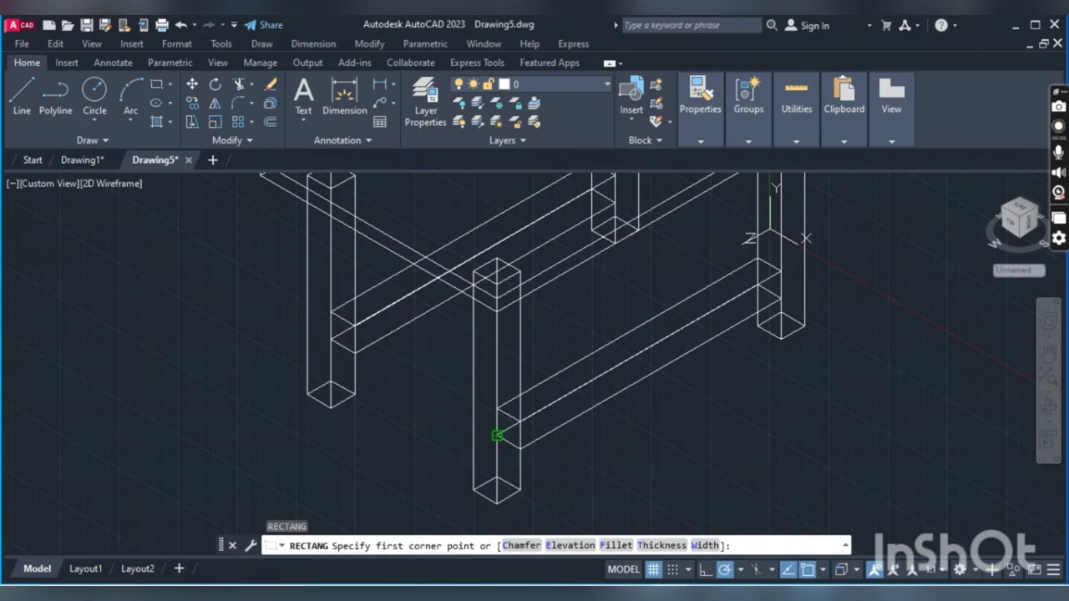
# - Draw a short-side rail rectangle between the front and left legs and extrude it 100
pyautogui.click(497, 435)
pyautogui.click(351, 331)
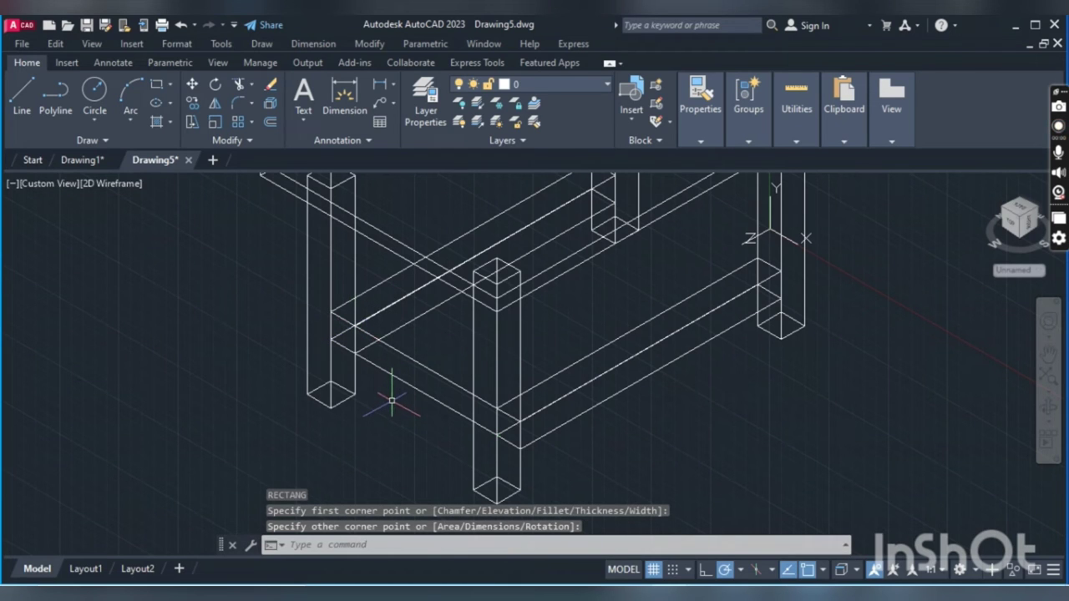
pyautogui.press('Return')
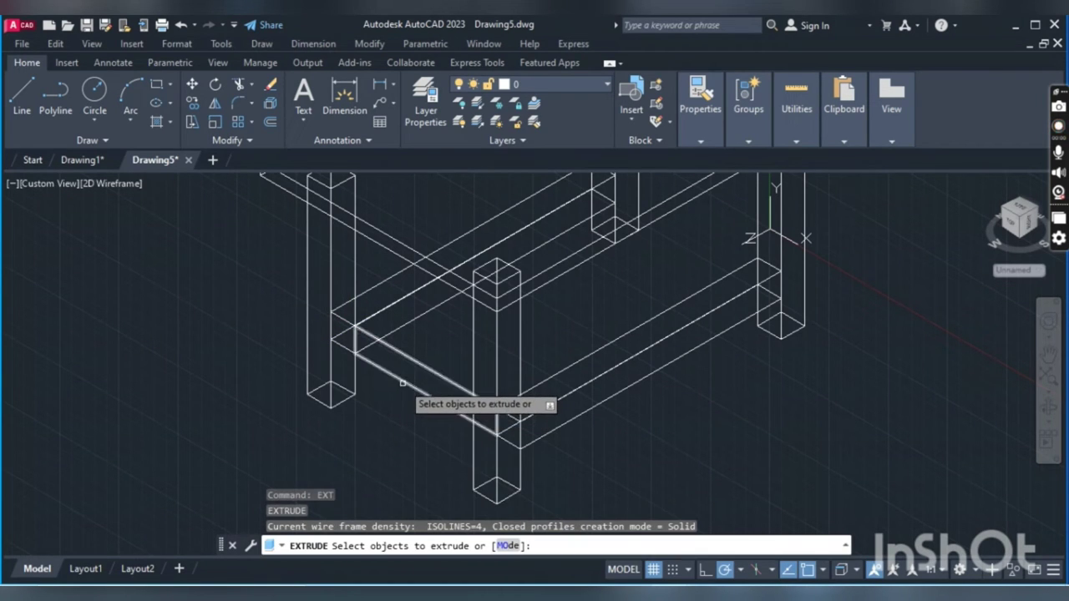
pyautogui.click(402, 383)
pyautogui.press('Return')
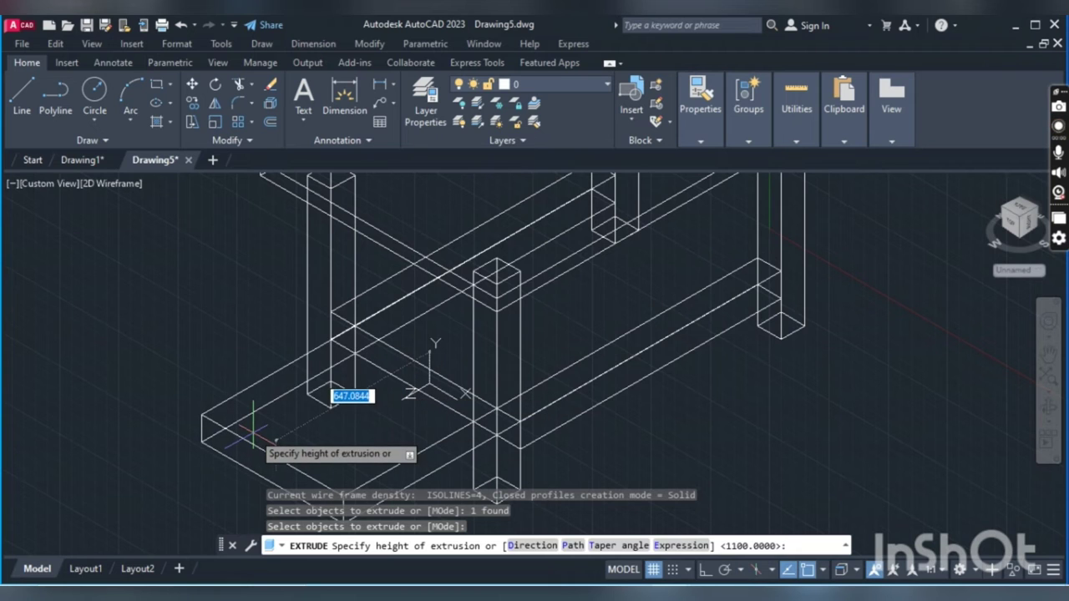
pyautogui.write('100')
pyautogui.press('Return')
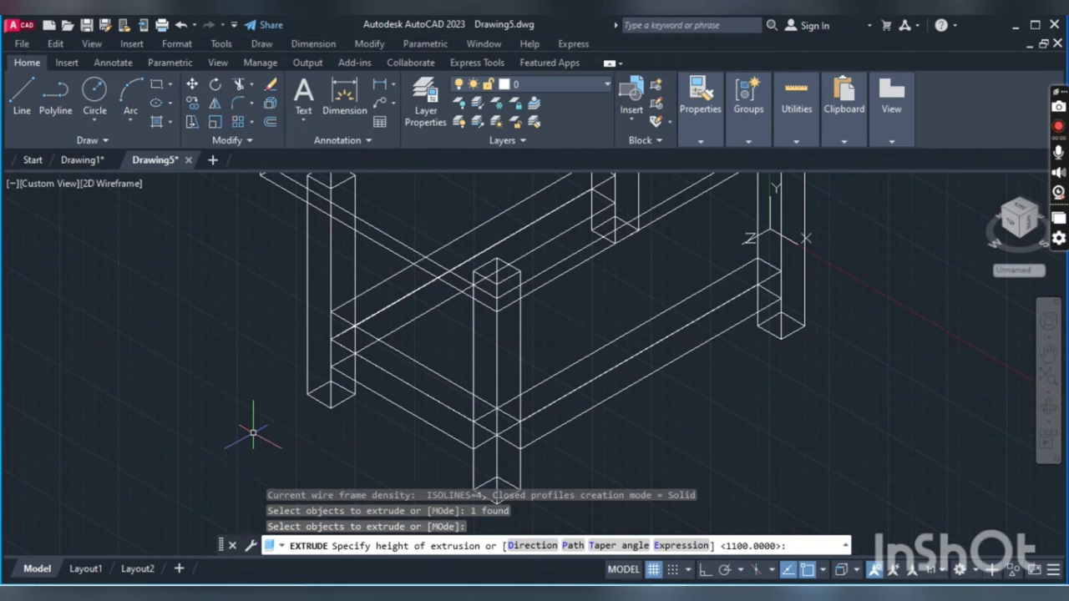
pyautogui.scroll(-3, 362, 430)
pyautogui.moveTo(358, 429); pyautogui.dragTo(247, 436, button='middle')
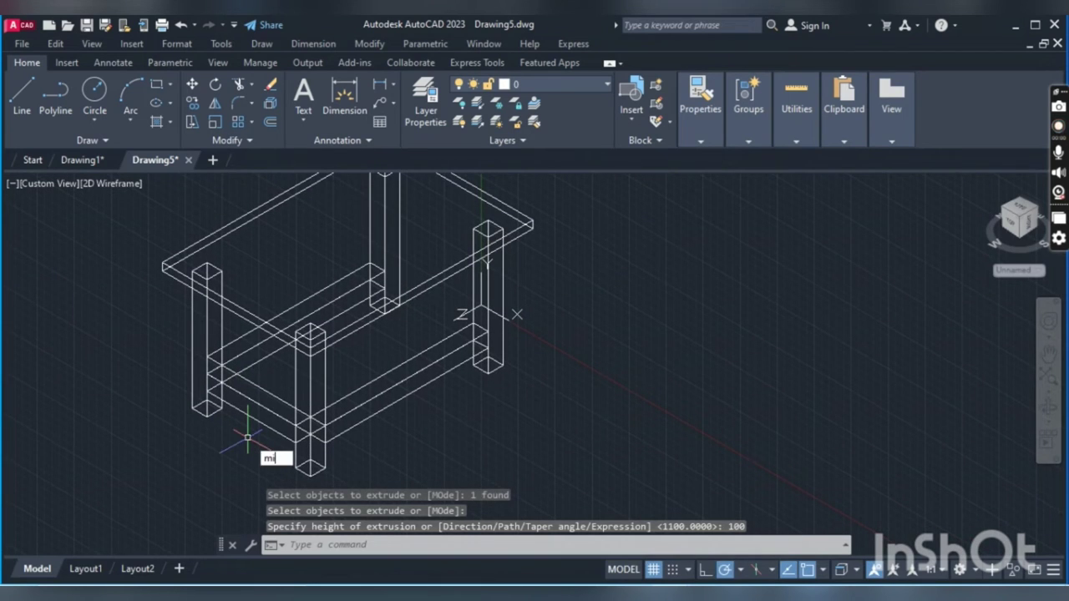
# - Mirror the short-side rail through the table-top midpoint, keeping the original
pyautogui.write('mi')
pyautogui.press('Return')
pyautogui.click(247, 416)
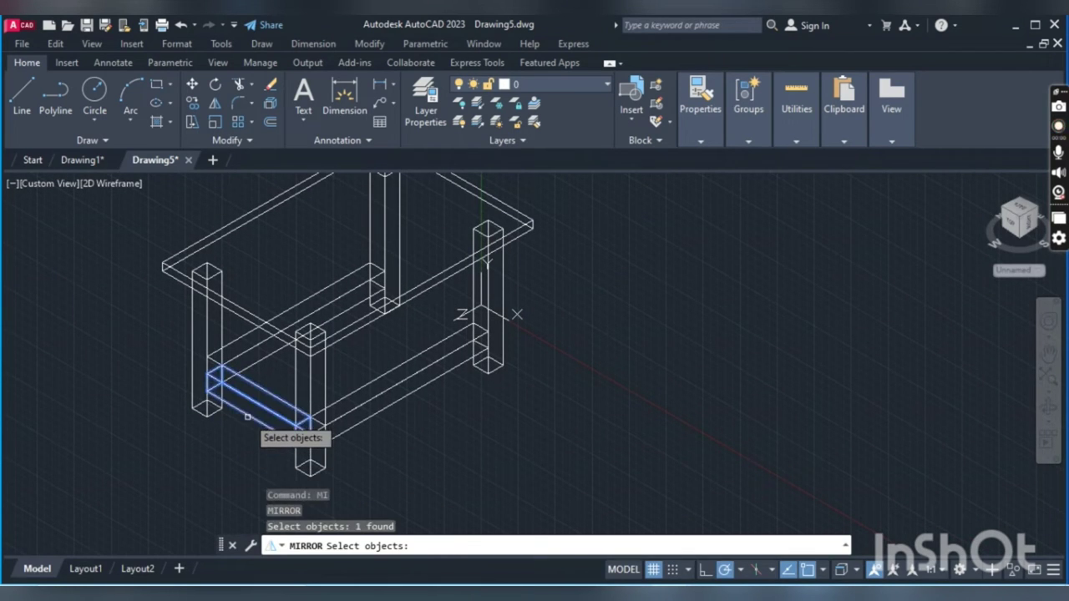
pyautogui.press('Return')
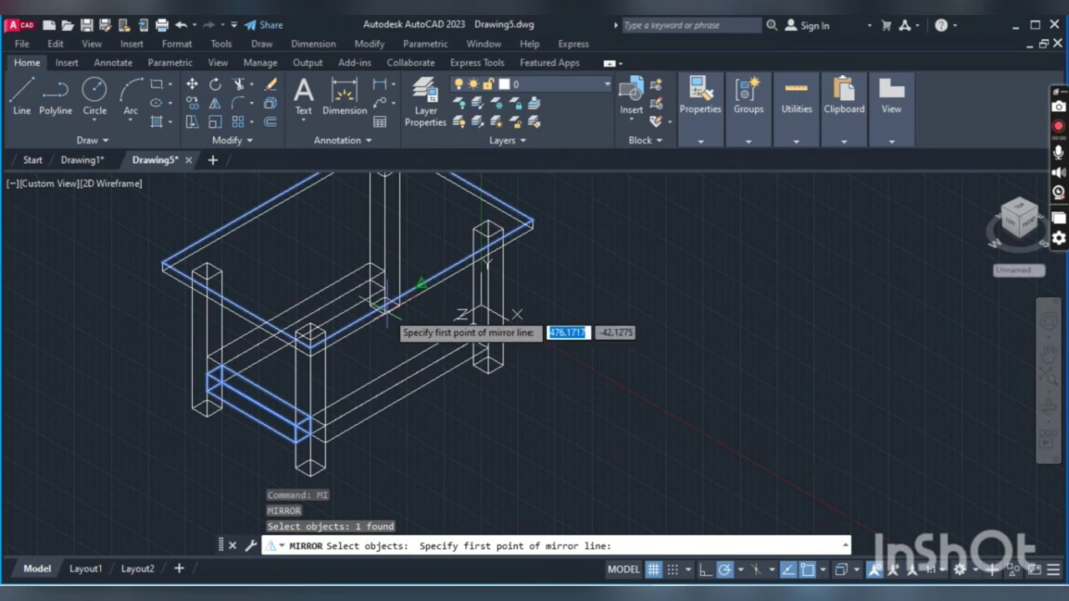
pyautogui.click(421, 283)
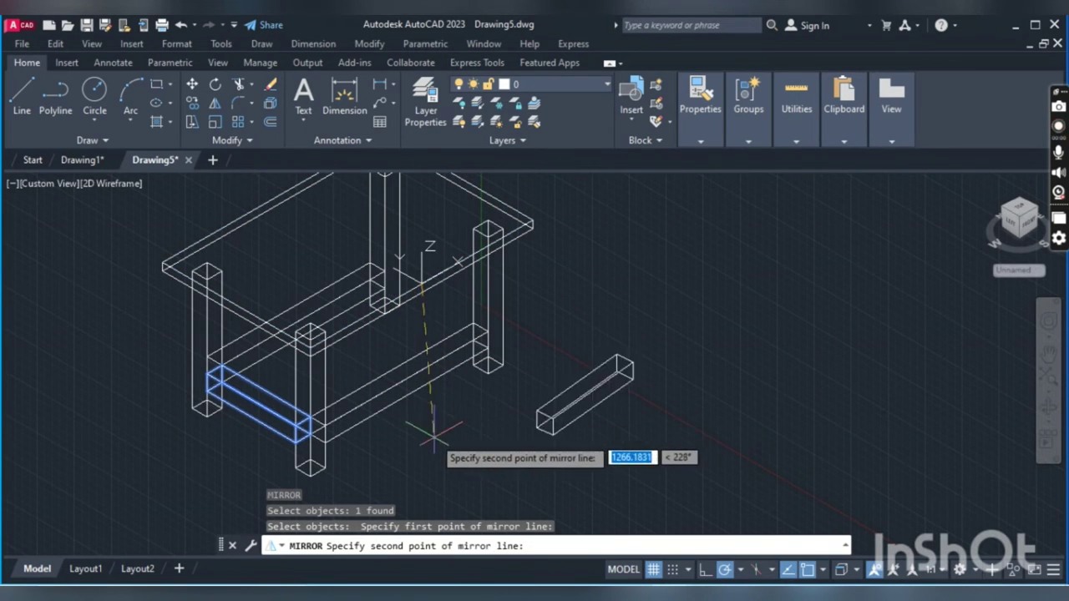
pyautogui.click(329, 234)
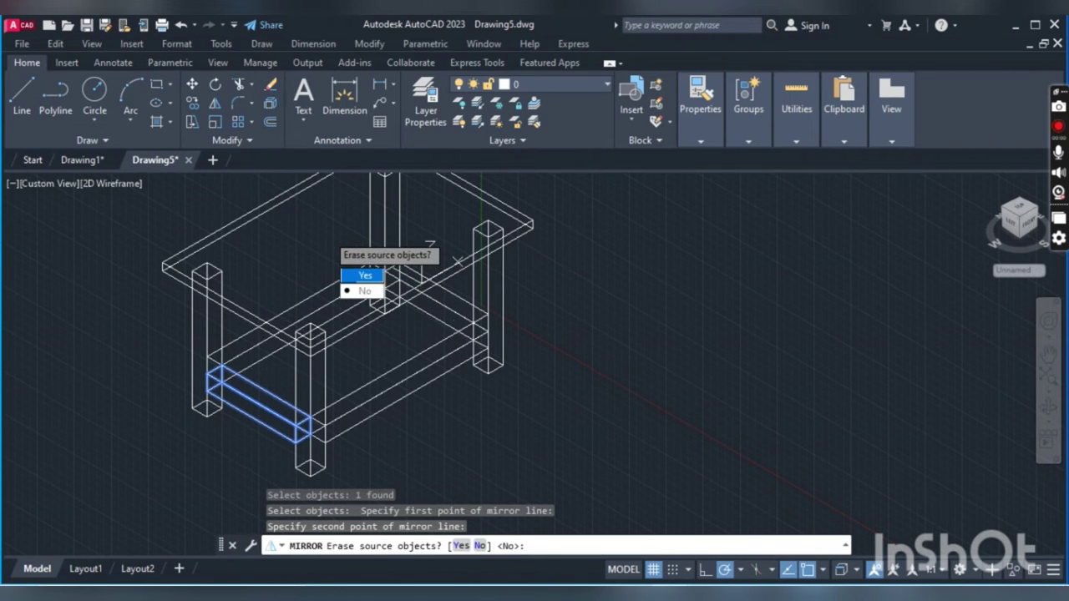
pyautogui.click(380, 277)
pyautogui.scroll(-2, 427, 316)
pyautogui.moveTo(428, 316); pyautogui.dragTo(635, 351, button='middle')
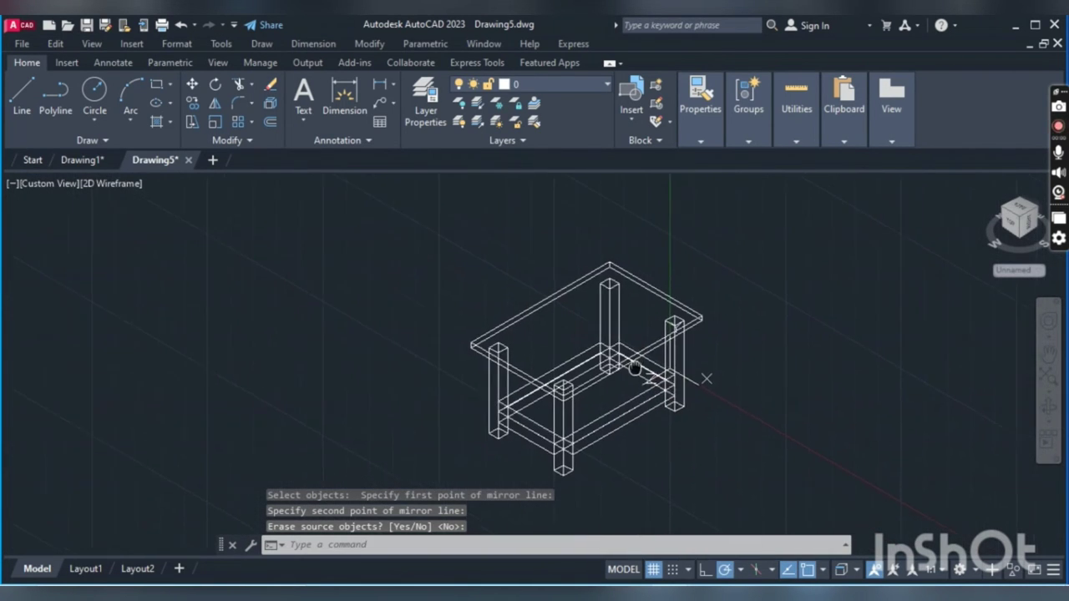
# - Set the viewport visual style to Realistic
pyautogui.scroll(-1, 161, 205)
pyautogui.click(109, 185)
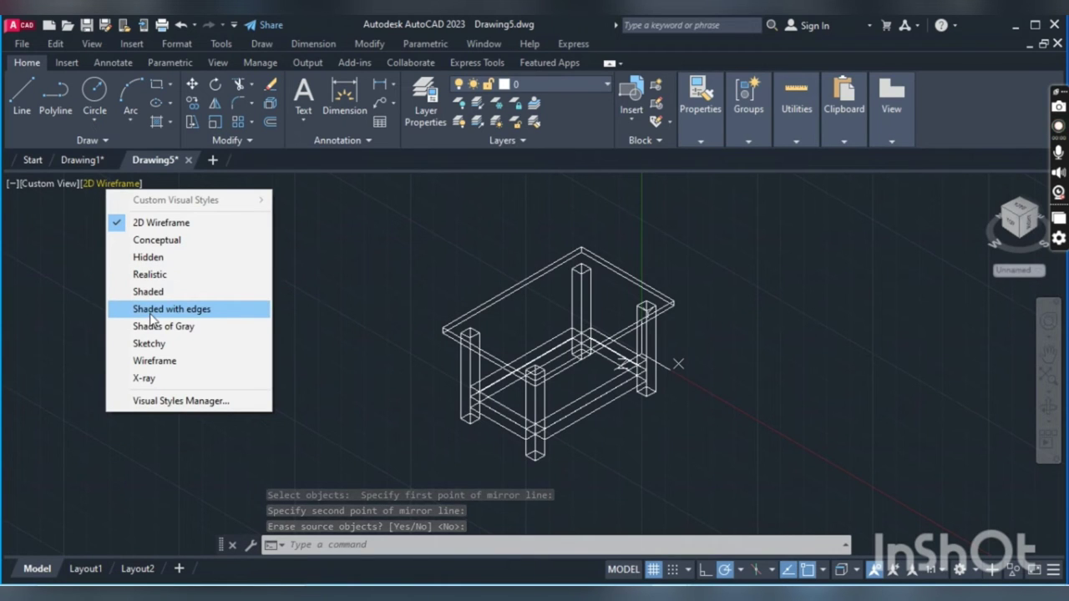
pyautogui.click(149, 274)
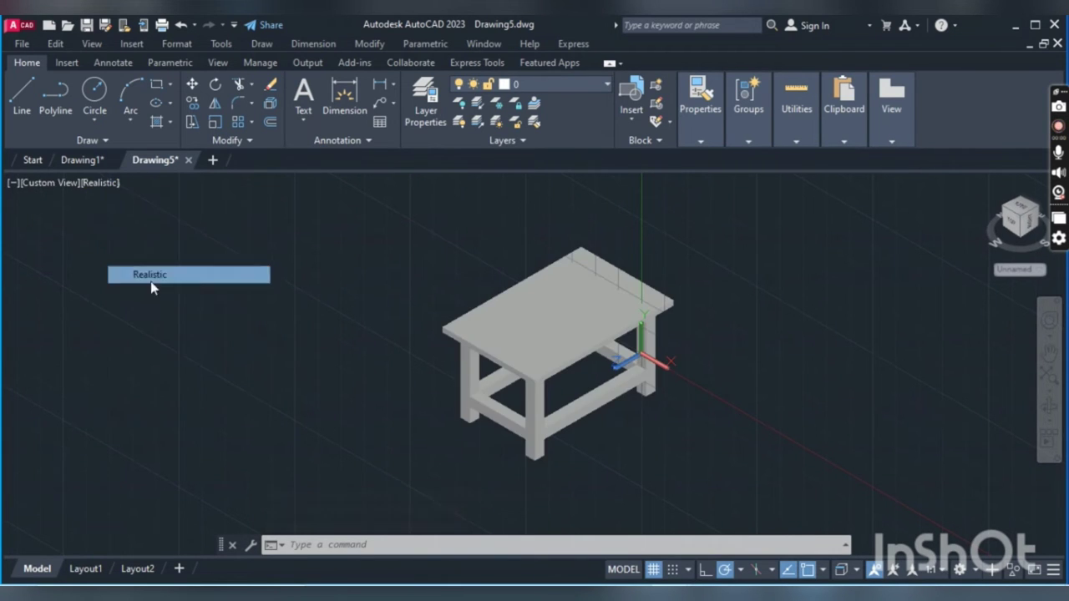
pyautogui.moveTo(475, 375); pyautogui.dragTo(444, 375, button='middle')
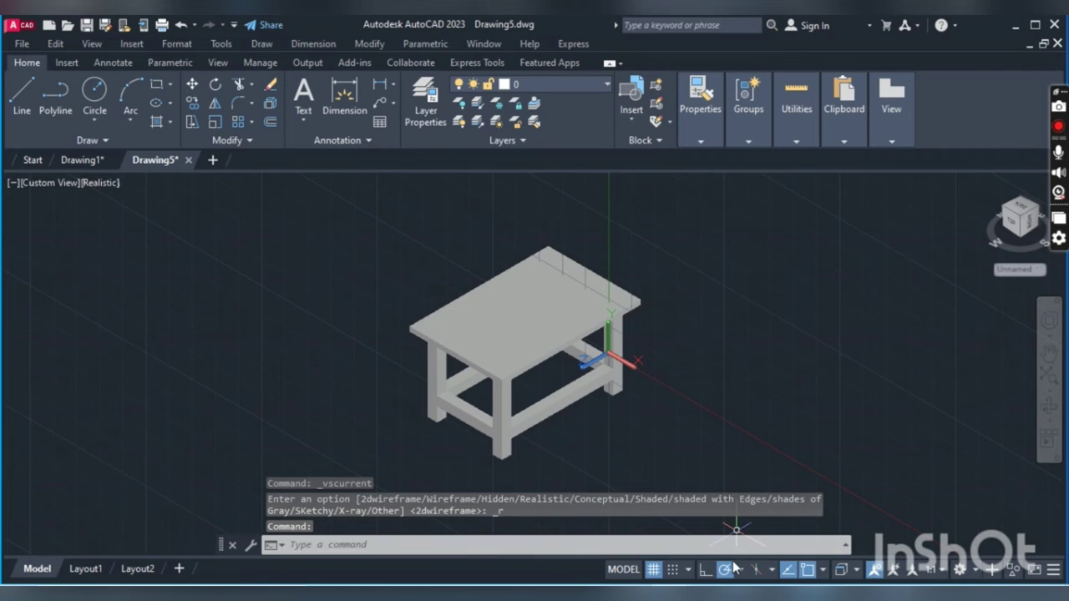
# - Turn off the drawing grid and open the Materials Browser
pyautogui.click(653, 568)
pyautogui.scroll(2, 561, 366)
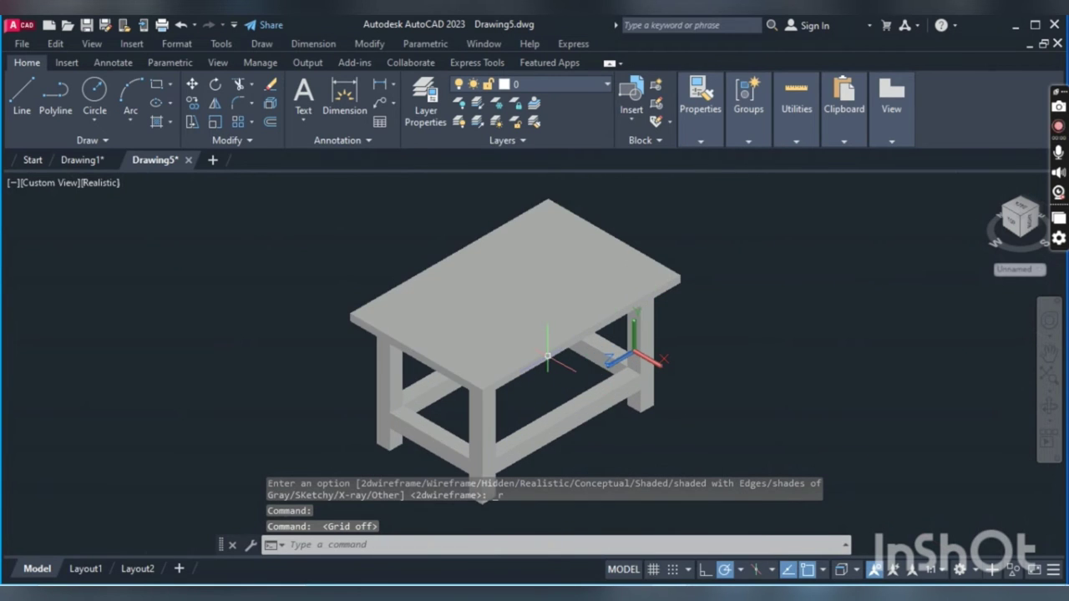
pyautogui.moveTo(561, 366); pyautogui.dragTo(543, 342, button='middle')
pyautogui.scroll(1, 544, 372)
pyautogui.scroll(-2, 544, 371)
pyautogui.scroll(3, 521, 327)
pyautogui.scroll(-2, 521, 328)
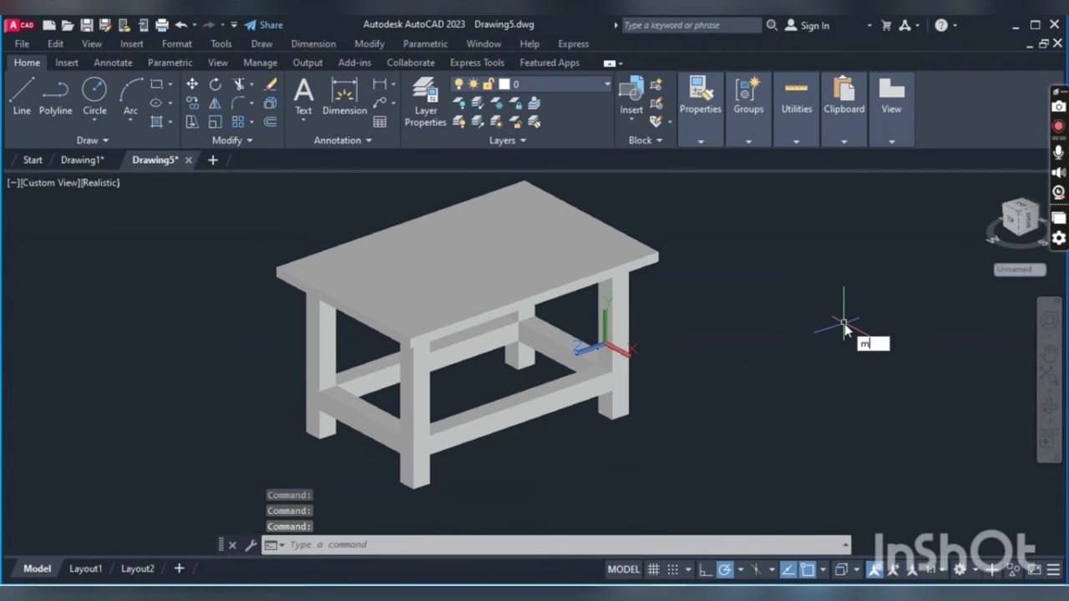
pyautogui.write('at')
pyautogui.press('Return')
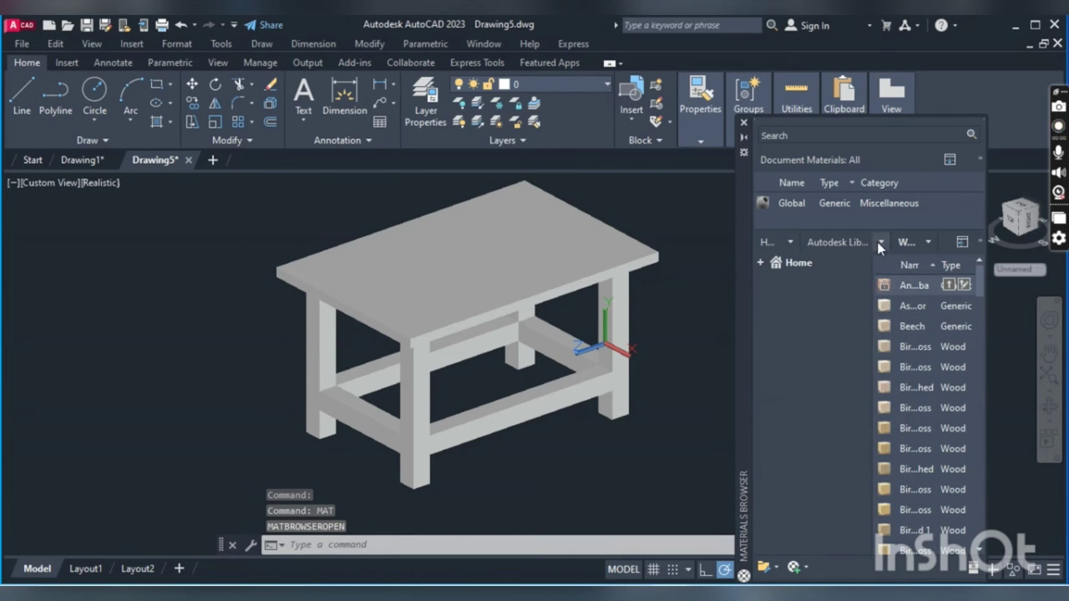
# - Apply a Wood: Panels material to the tabletop
pyautogui.click(880, 242)
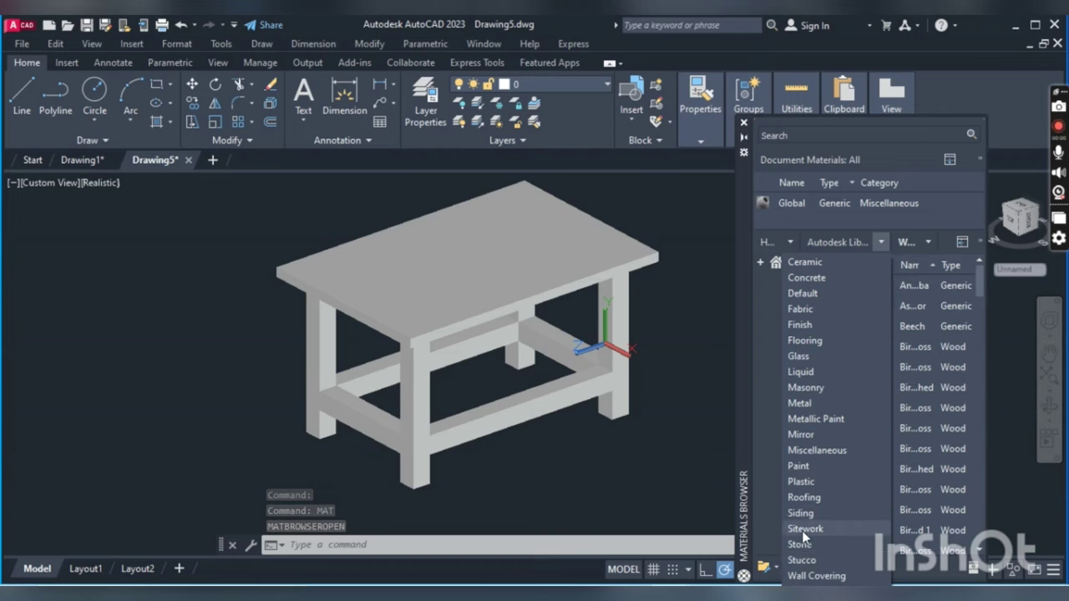
pyautogui.click(871, 478)
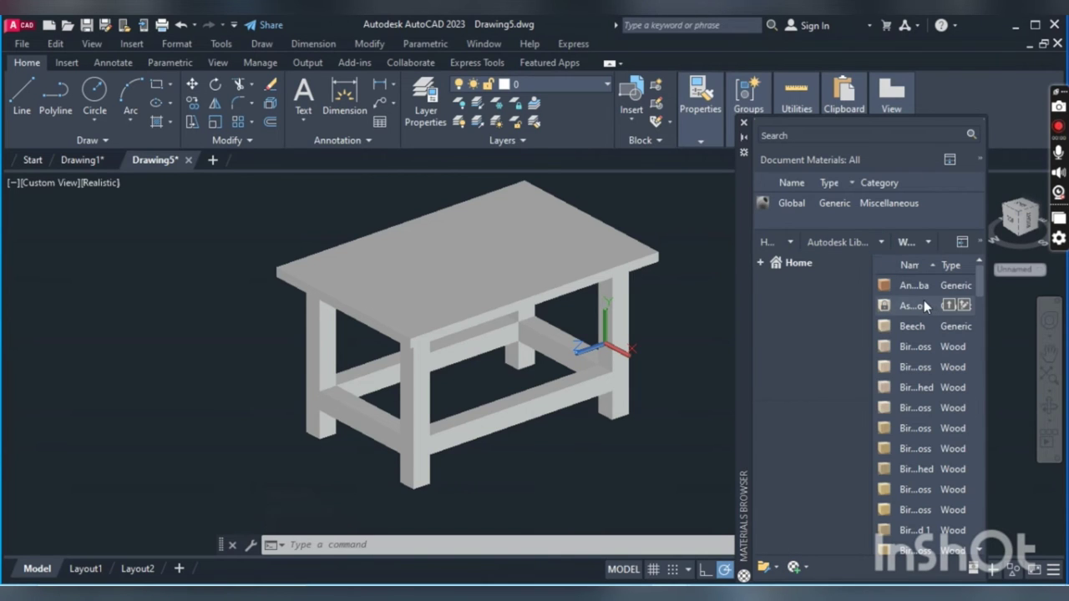
pyautogui.moveTo(920, 305); pyautogui.dragTo(587, 262)
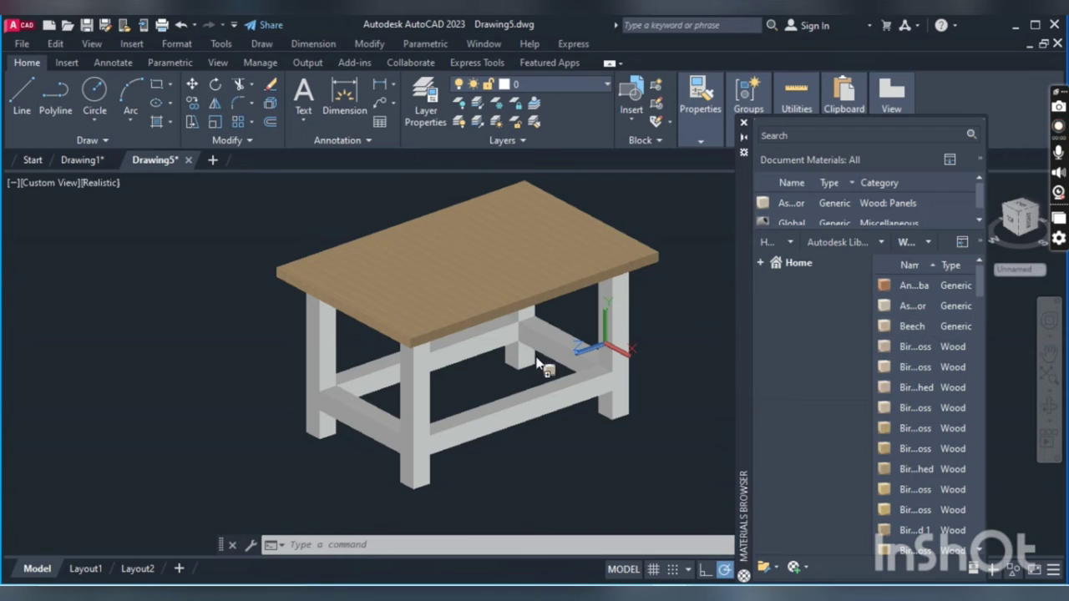
# - Apply Beech wood to all four legs and every lower rail
pyautogui.moveTo(609, 302); pyautogui.dragTo(610, 302)
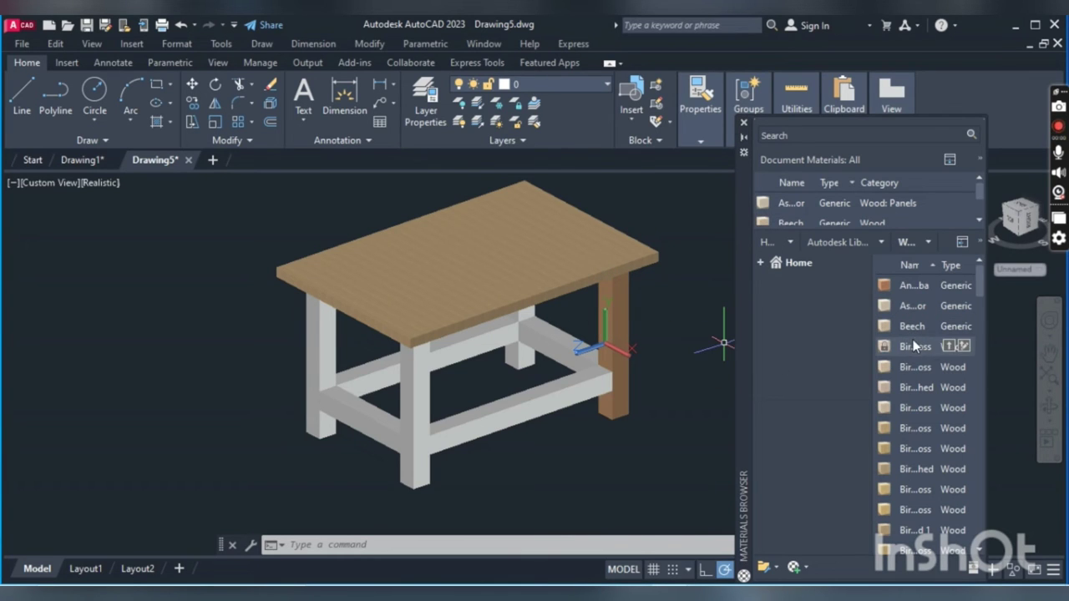
pyautogui.moveTo(911, 330); pyautogui.dragTo(595, 399)
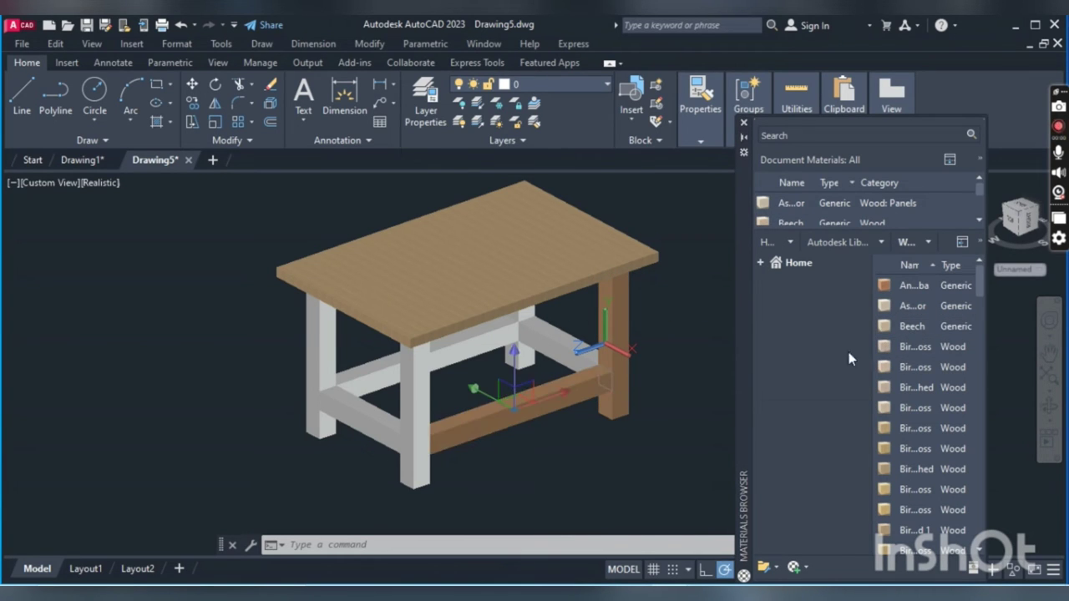
pyautogui.moveTo(924, 328); pyautogui.dragTo(491, 422)
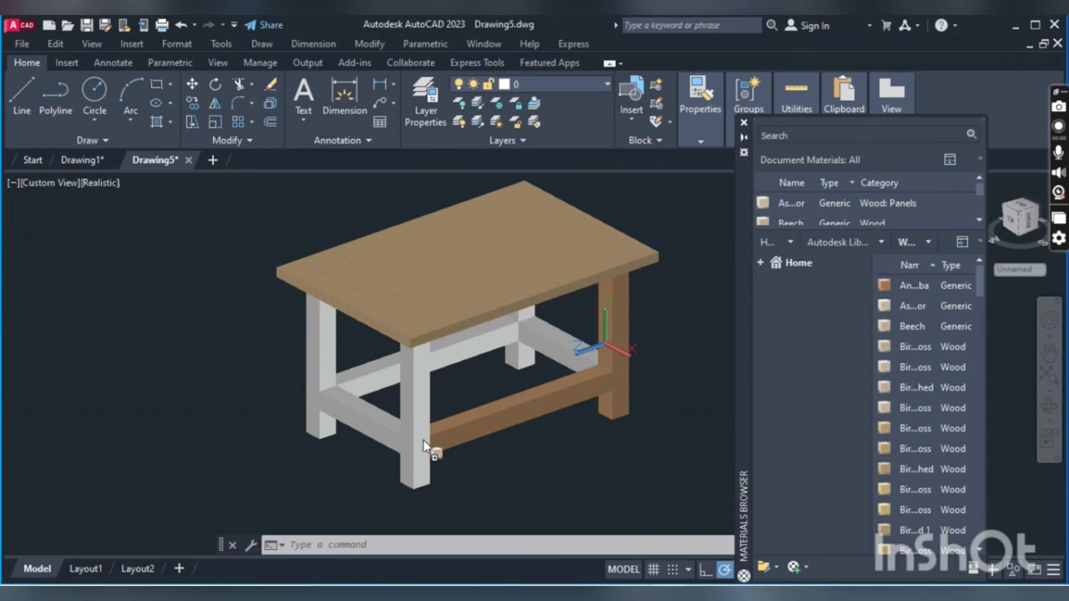
pyautogui.moveTo(427, 449); pyautogui.dragTo(418, 417)
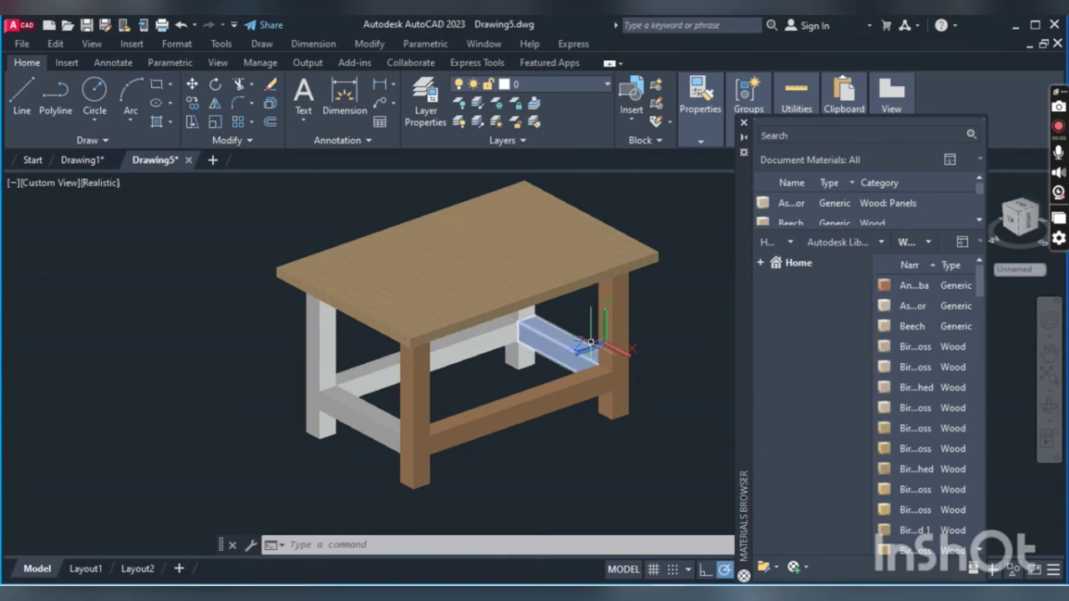
pyautogui.moveTo(914, 345); pyautogui.dragTo(635, 367)
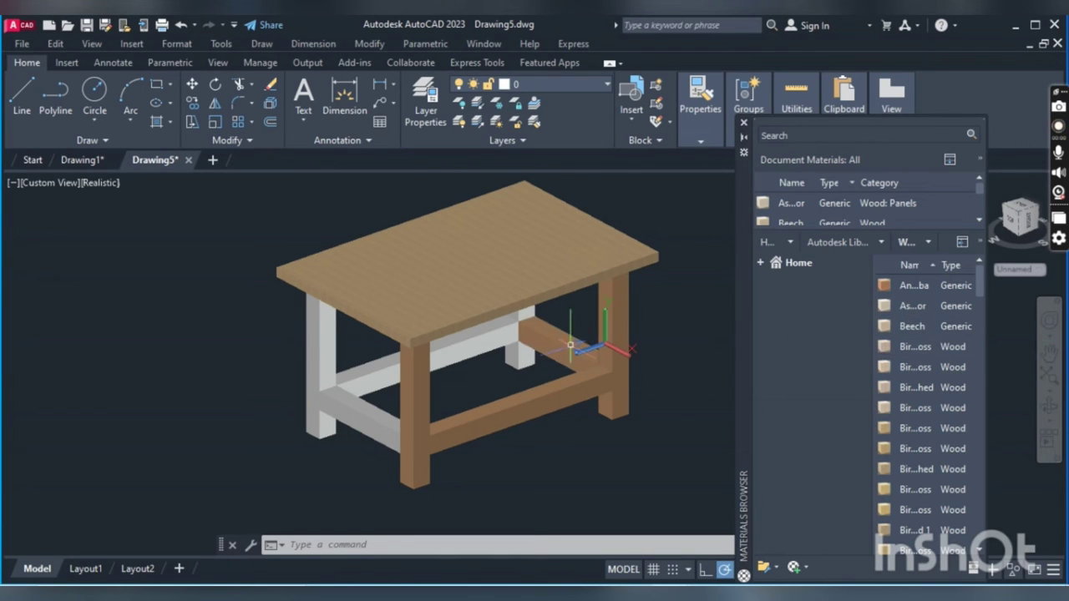
pyautogui.moveTo(913, 330); pyautogui.dragTo(614, 355)
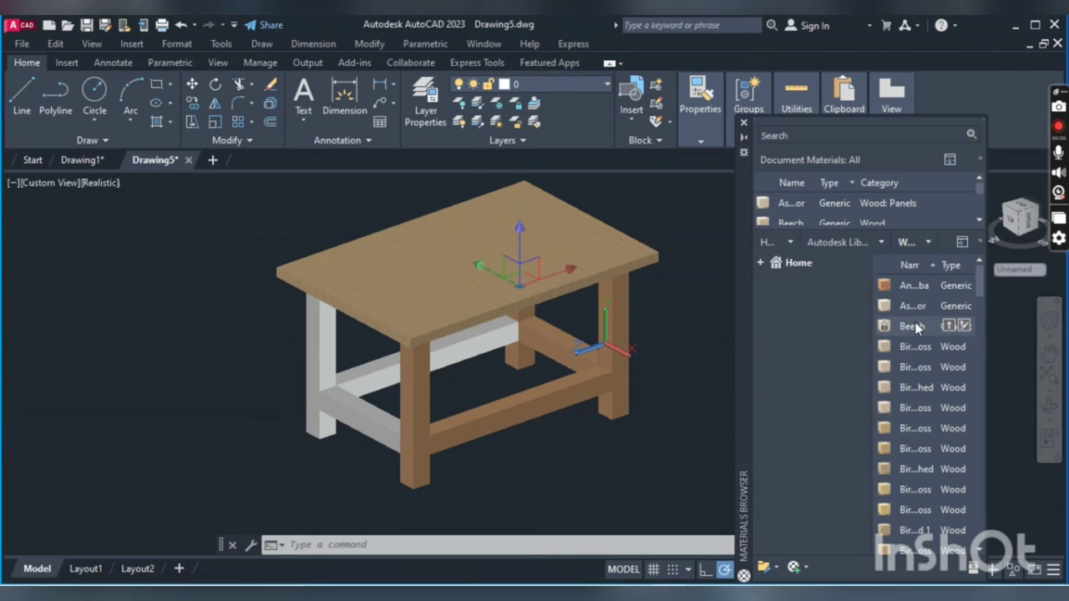
pyautogui.moveTo(914, 324); pyautogui.dragTo(536, 350)
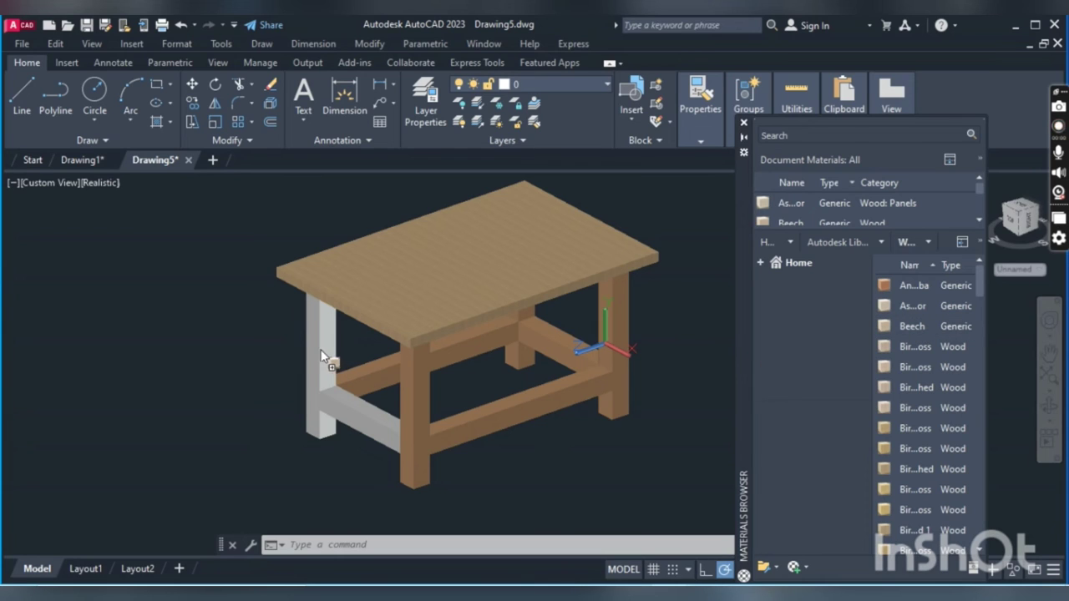
pyautogui.moveTo(324, 356); pyautogui.dragTo(324, 359)
pyautogui.moveTo(917, 328); pyautogui.dragTo(383, 415)
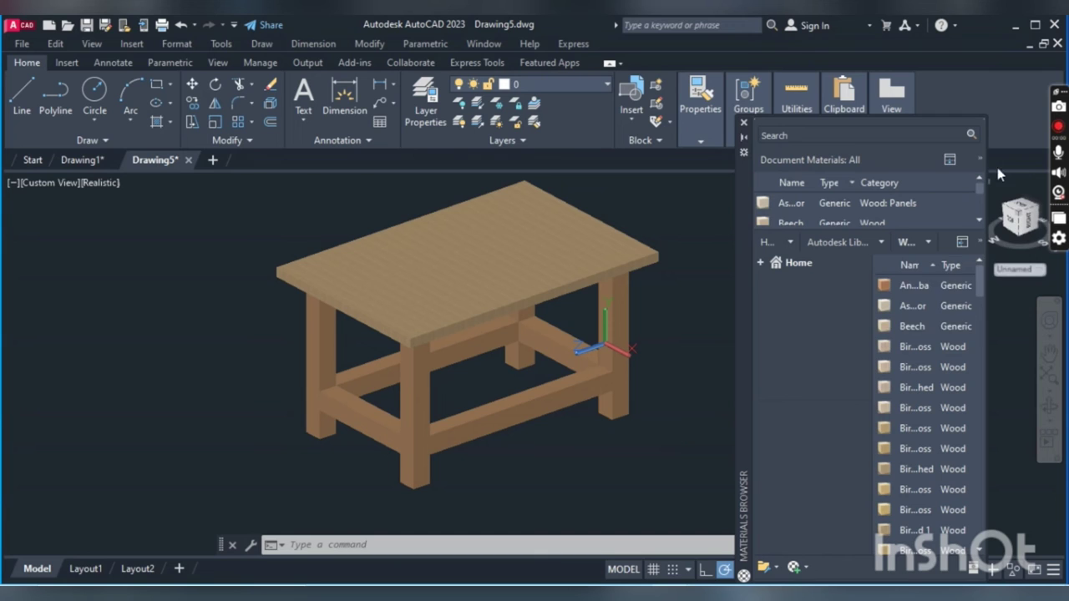
pyautogui.click(749, 98)
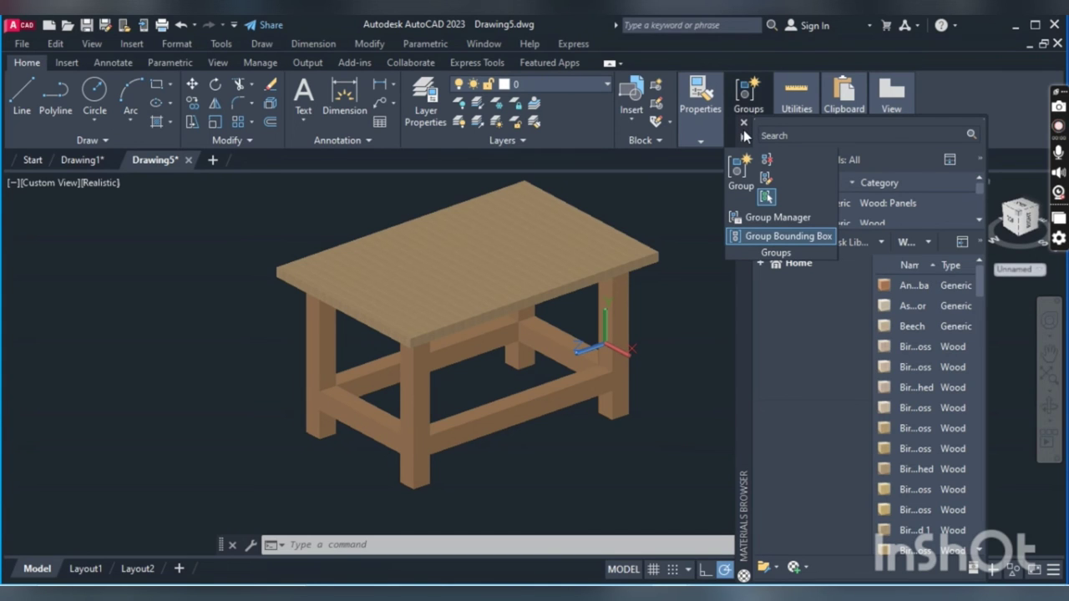
# - Close the Materials Browser and recentre the wooden table in the drawing area
pyautogui.click(744, 123)
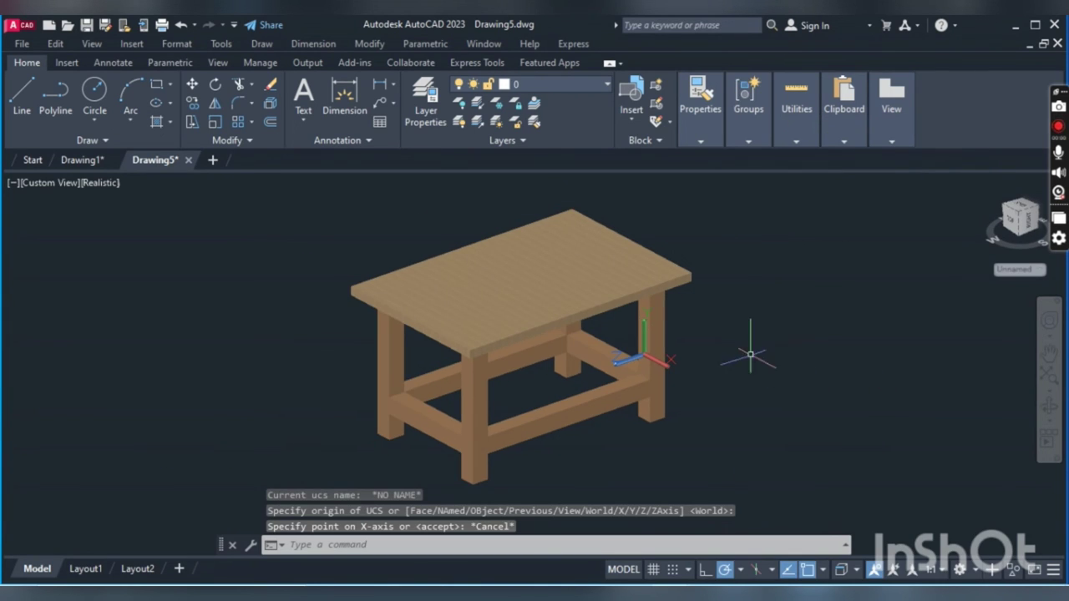
pyautogui.scroll(-3, 750, 355)
pyautogui.moveTo(749, 355); pyautogui.dragTo(277, 360, button='middle')
pyautogui.scroll(-1, 632, 357)
# - Orbit, zoom and pan to show the table larger from a lower 3D angle
pyautogui.scroll(4, 612, 317)
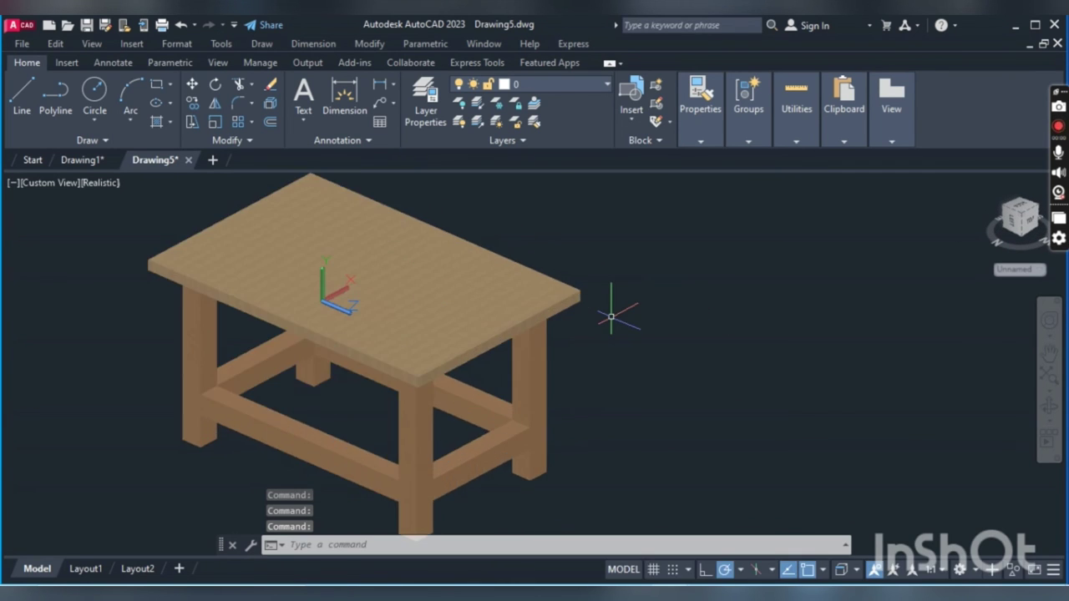
pyautogui.moveTo(549, 339); pyautogui.dragTo(759, 362, button='middle')
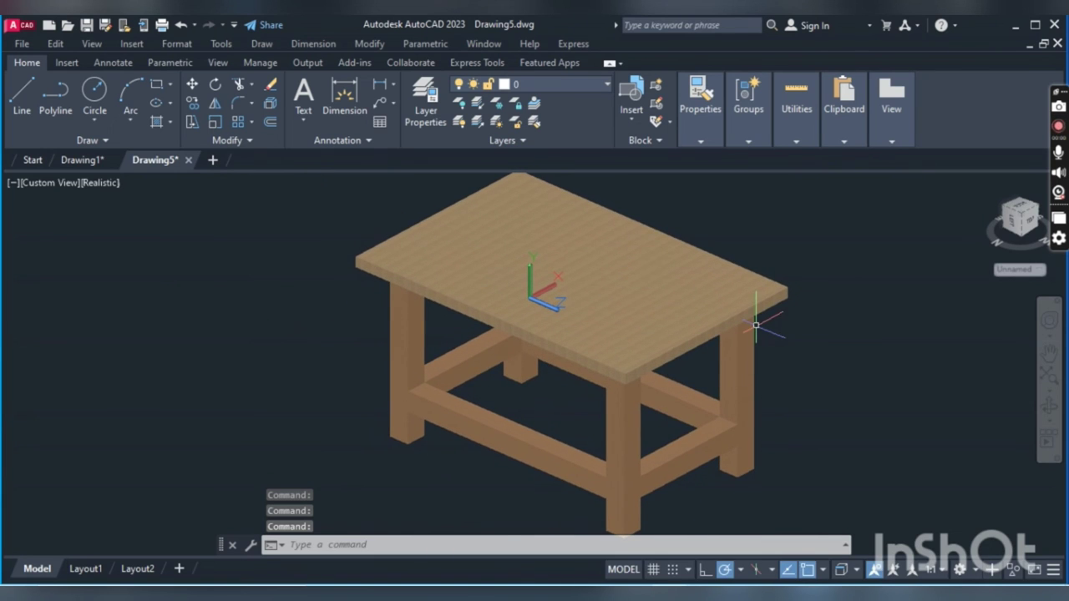
pyautogui.keyDown('shift'); pyautogui.moveTo(880, 326); pyautogui.dragTo(688, 316, button='middle'); pyautogui.keyUp('shift')
pyautogui.scroll(-4, 739, 375)
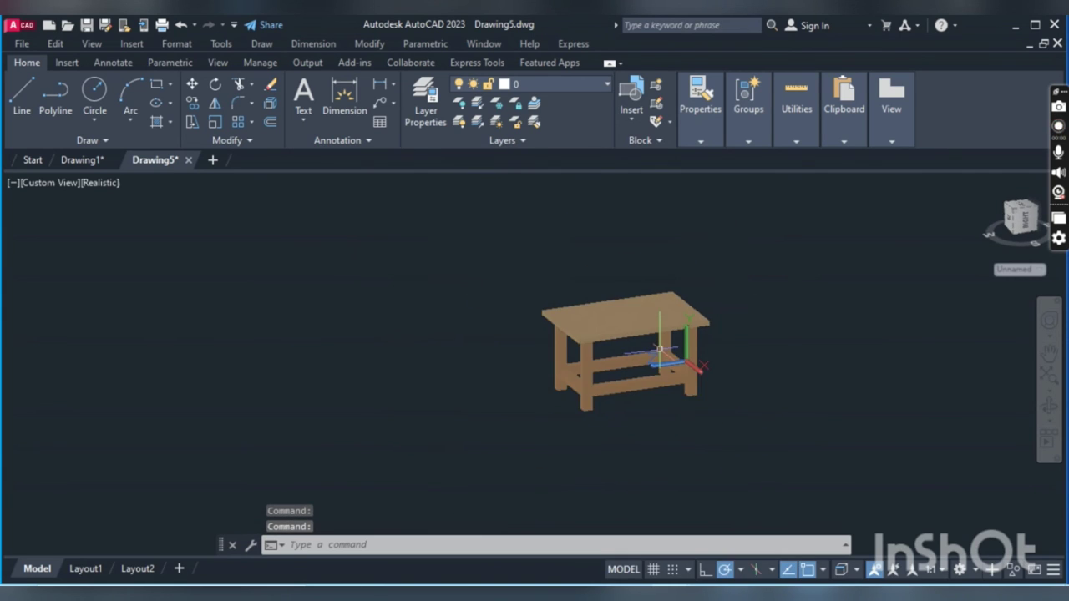
pyautogui.scroll(2, 660, 359)
pyautogui.keyDown('shift'); pyautogui.moveTo(660, 359); pyautogui.dragTo(623, 345, button='middle'); pyautogui.keyUp('shift')
pyautogui.scroll(3, 623, 345)
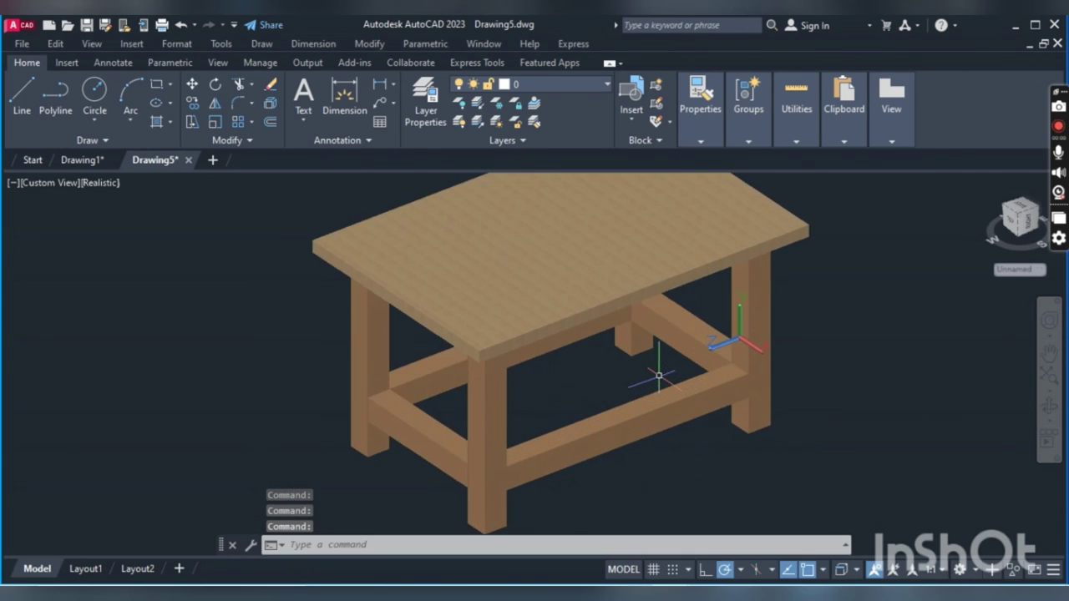
pyautogui.scroll(-1, 693, 339)
pyautogui.moveTo(692, 339); pyautogui.dragTo(647, 407, button='middle')
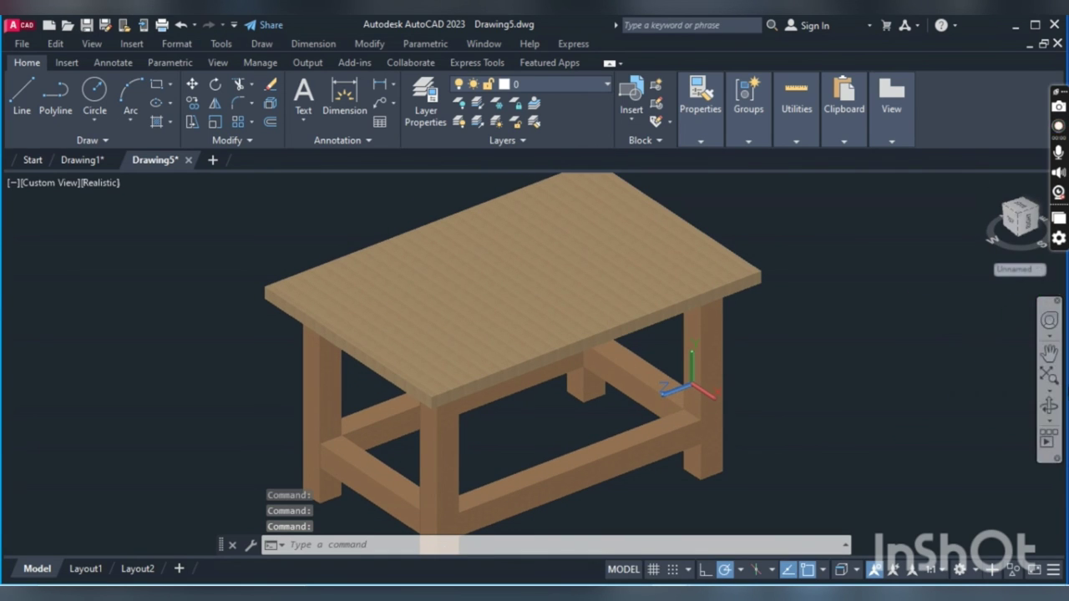
# - Switch the navigation bar orbit mode to Free Orbit to view the table's underside
pyautogui.click(1049, 419)
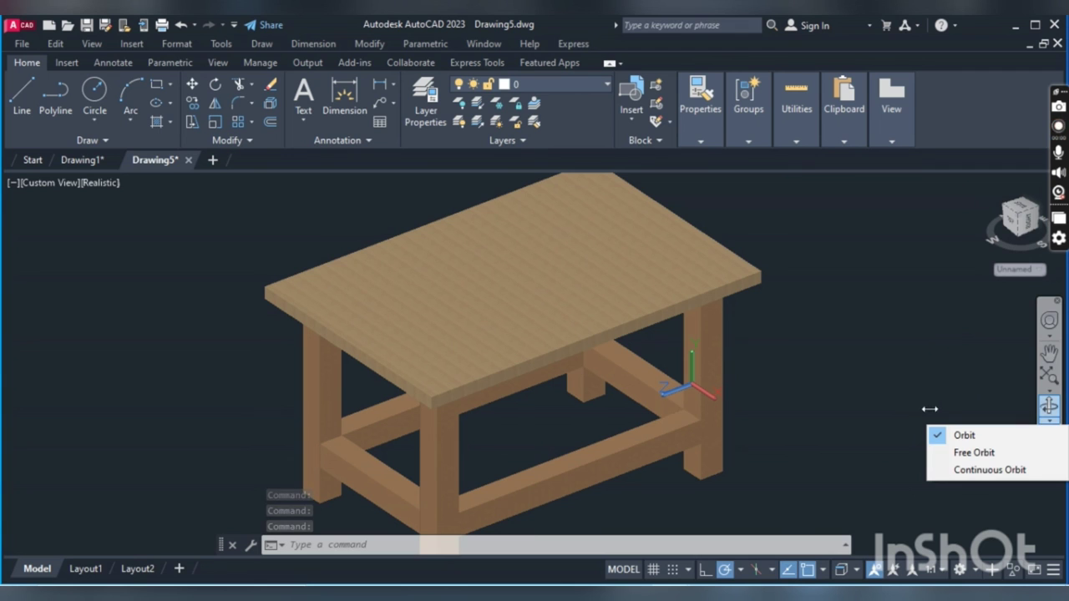
pyautogui.click(974, 453)
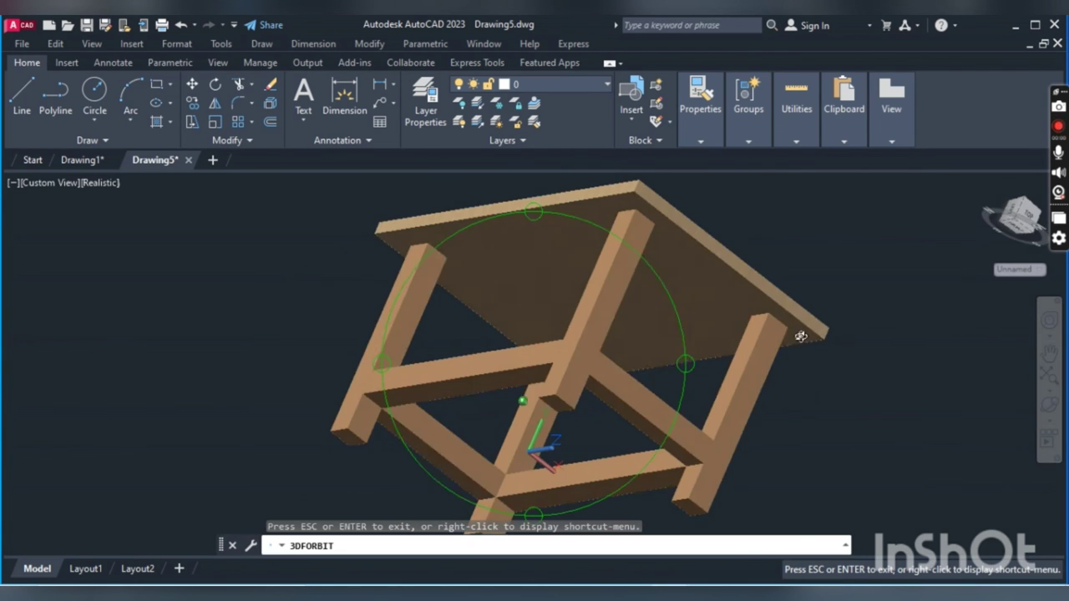